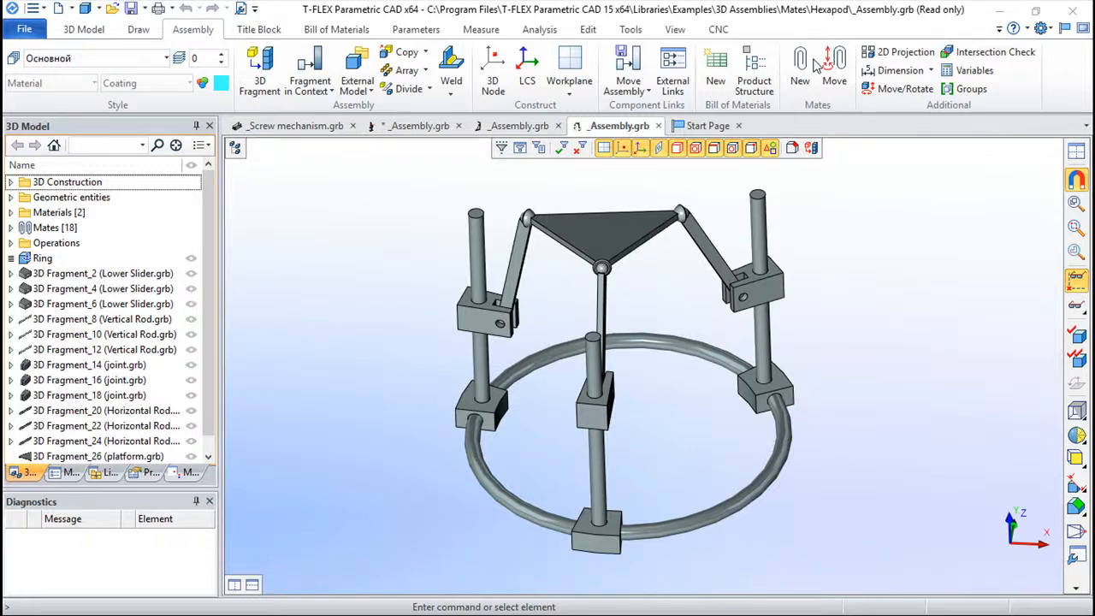
Move the hexapod's mated components, shifting the lower sliders around the ring and the upper sliders along their vertical rods
click(836, 63)
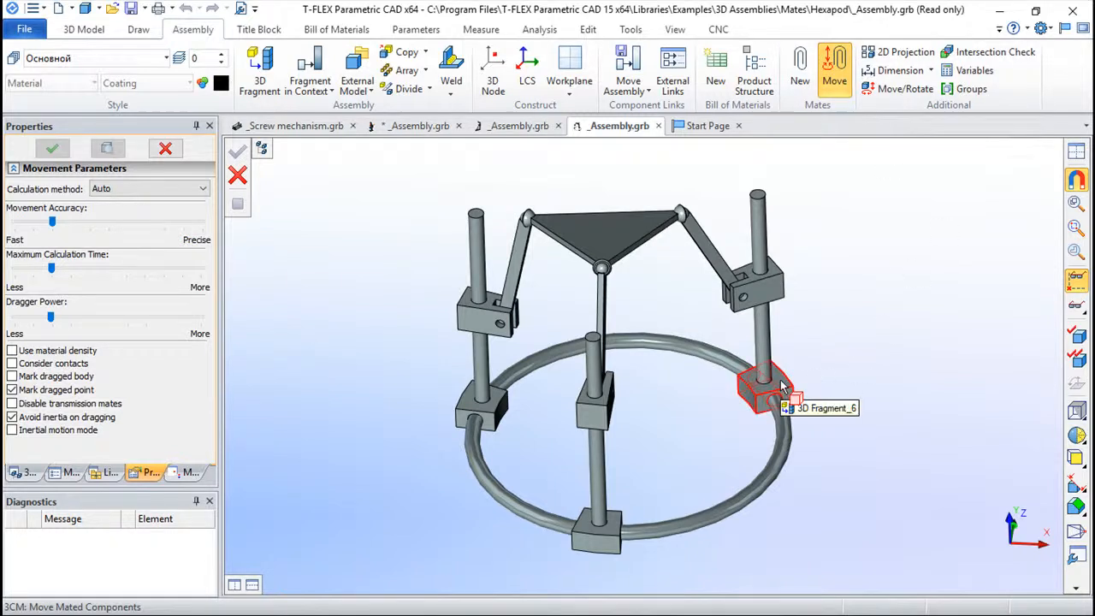
drag(781, 387, 855, 374)
drag(780, 346, 785, 250)
drag(484, 234, 486, 267)
drag(881, 439, 814, 453)
drag(549, 514, 577, 519)
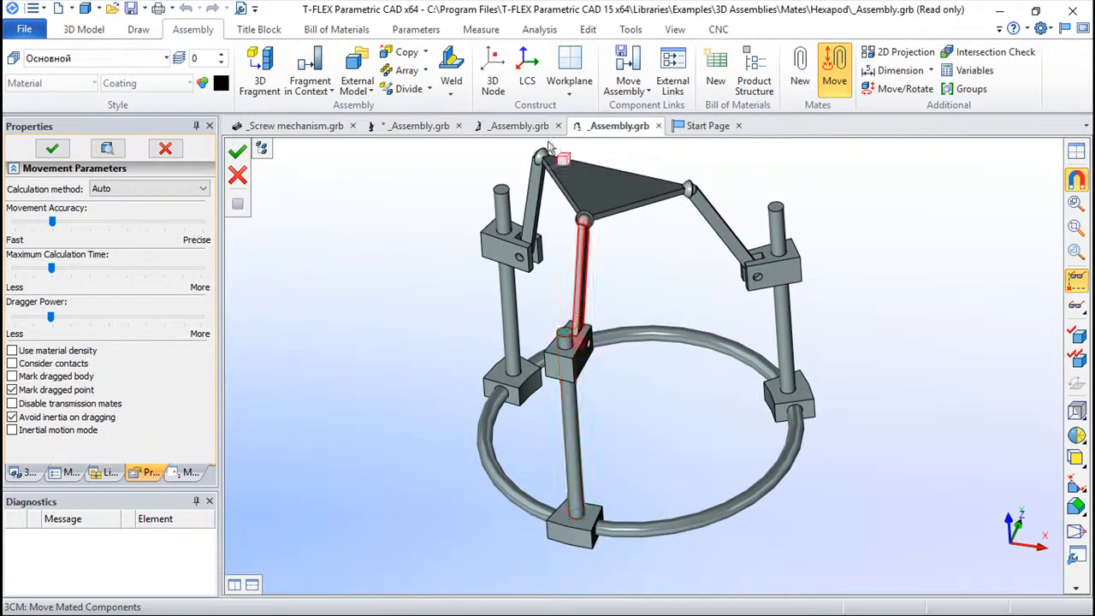
Switch to the hydrocylinder unit assembly and swing its jib outward with Move Mated Components so the piston extends
click(518, 127)
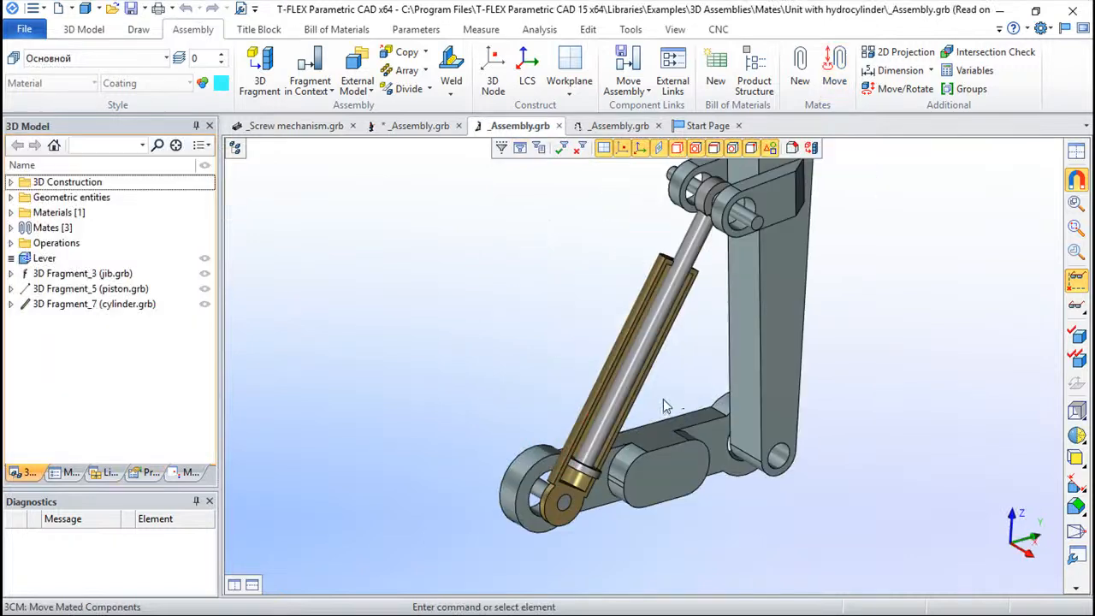
middle_drag(862, 374, 826, 458)
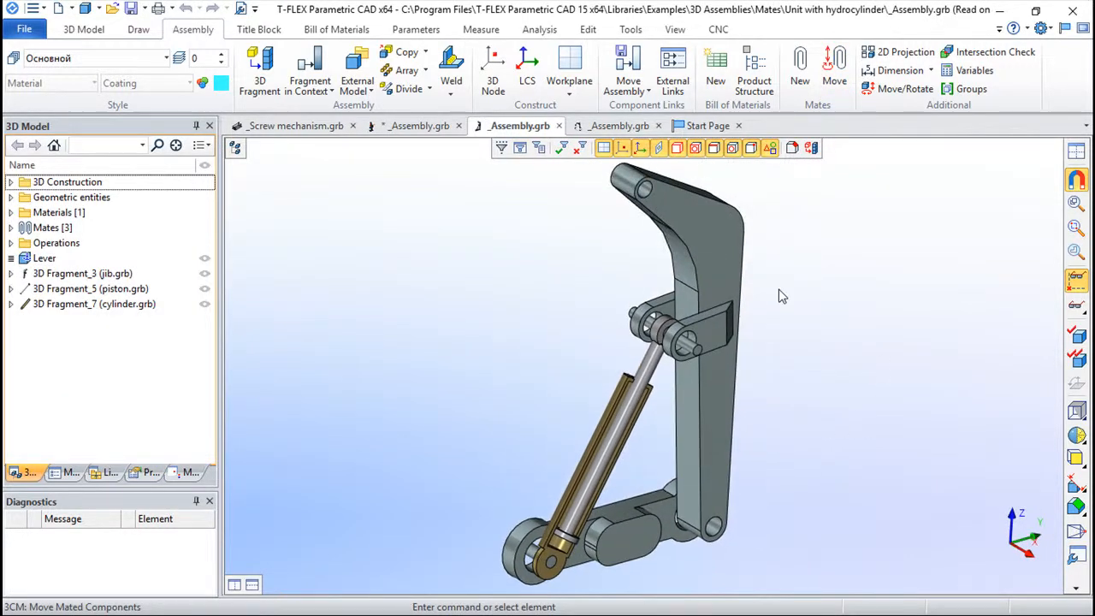
click(841, 69)
drag(706, 234, 796, 299)
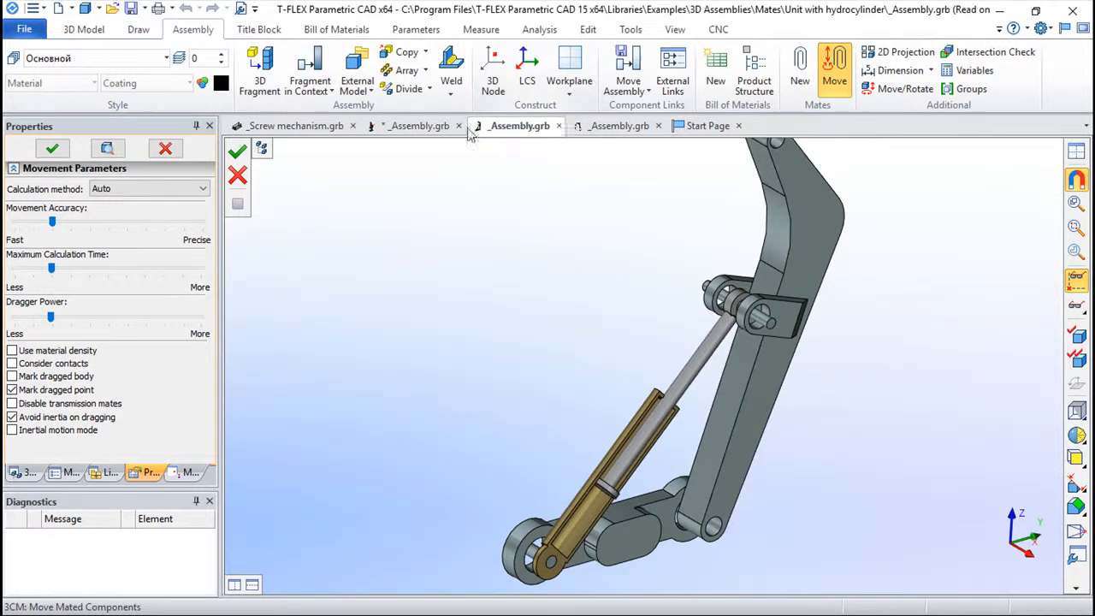
Switch to the cam mechanism assembly and turn its crank by the orange knob with Move Mated Components
click(436, 128)
click(834, 72)
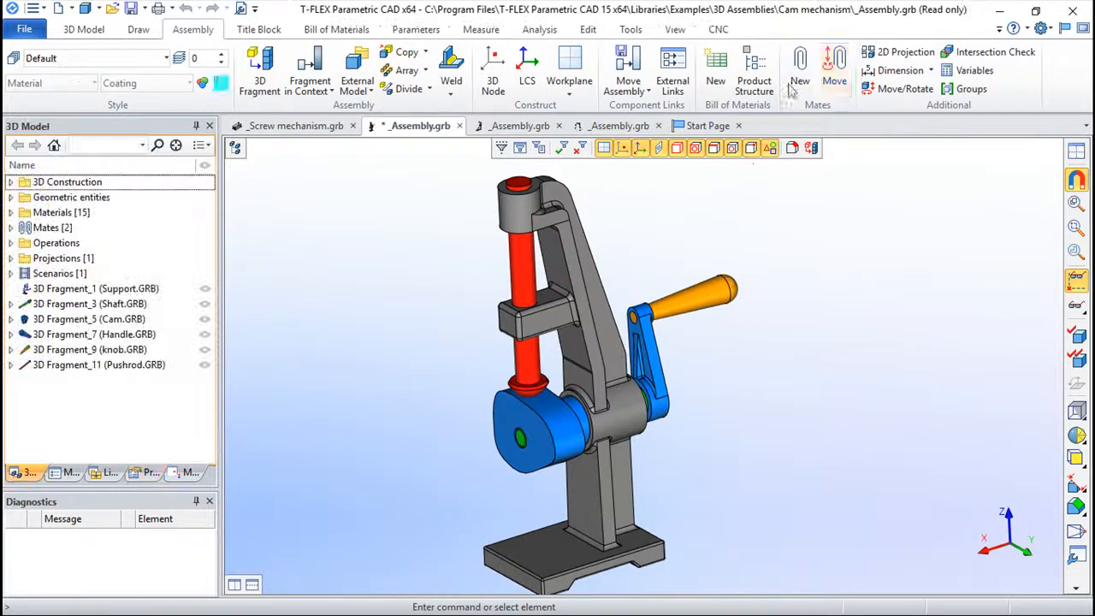
click(834, 73)
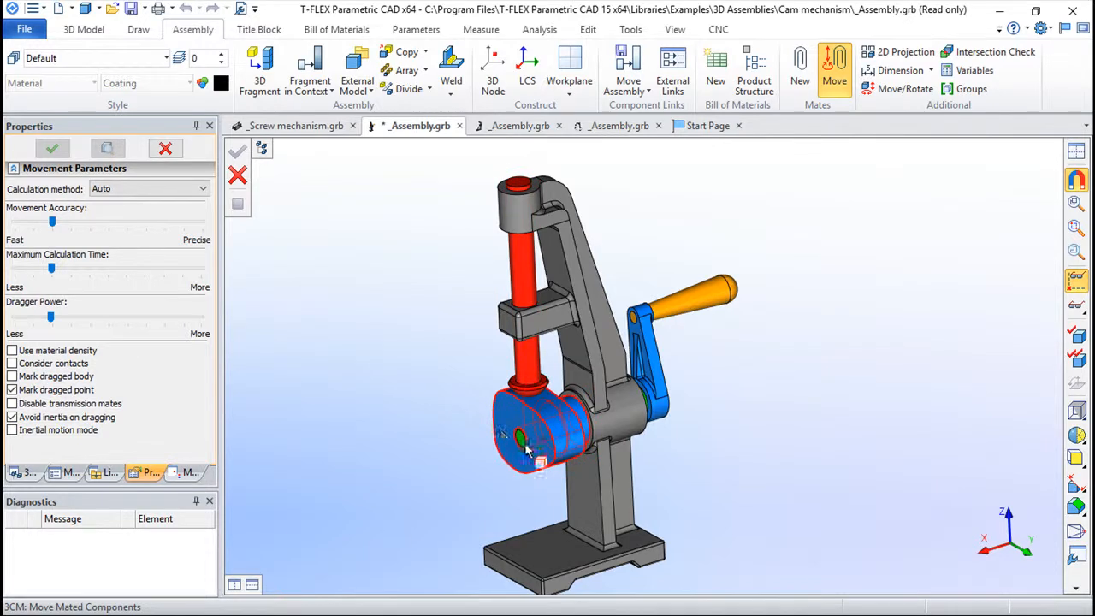
mouse_move(718, 299)
mouse_down()
mouse_move(758, 362)
mouse_move(799, 529)
mouse_move(664, 198)
mouse_move(618, 129)
mouse_move(812, 399)
mouse_move(867, 559)
mouse_move(726, 284)
mouse_up()
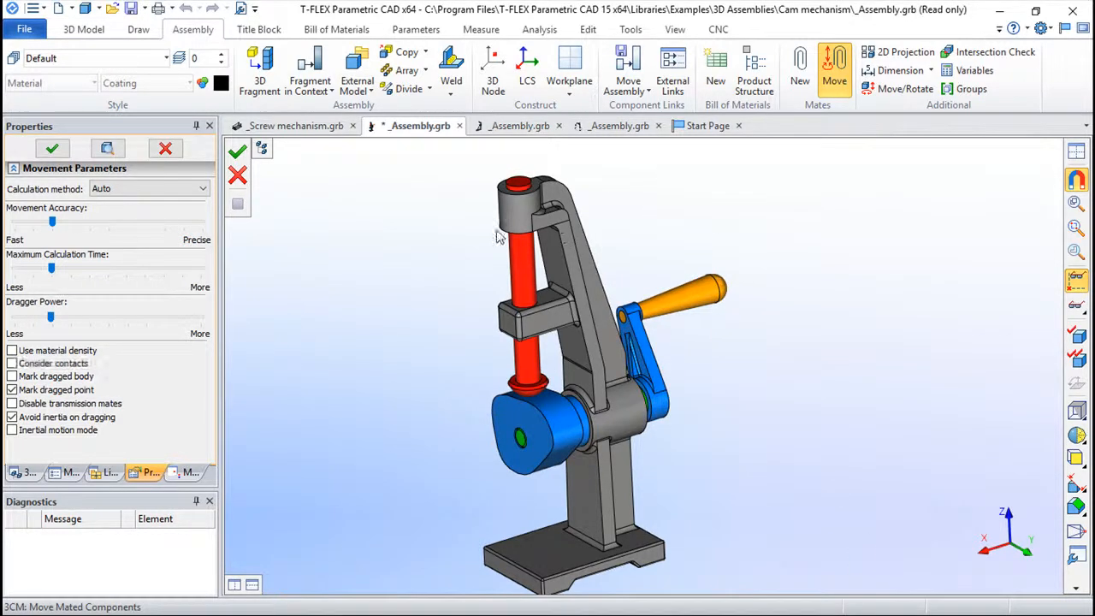
Switch to the screw mechanism assembly and move its slider along the rods and its crank handle around with Move Mated Components
click(254, 129)
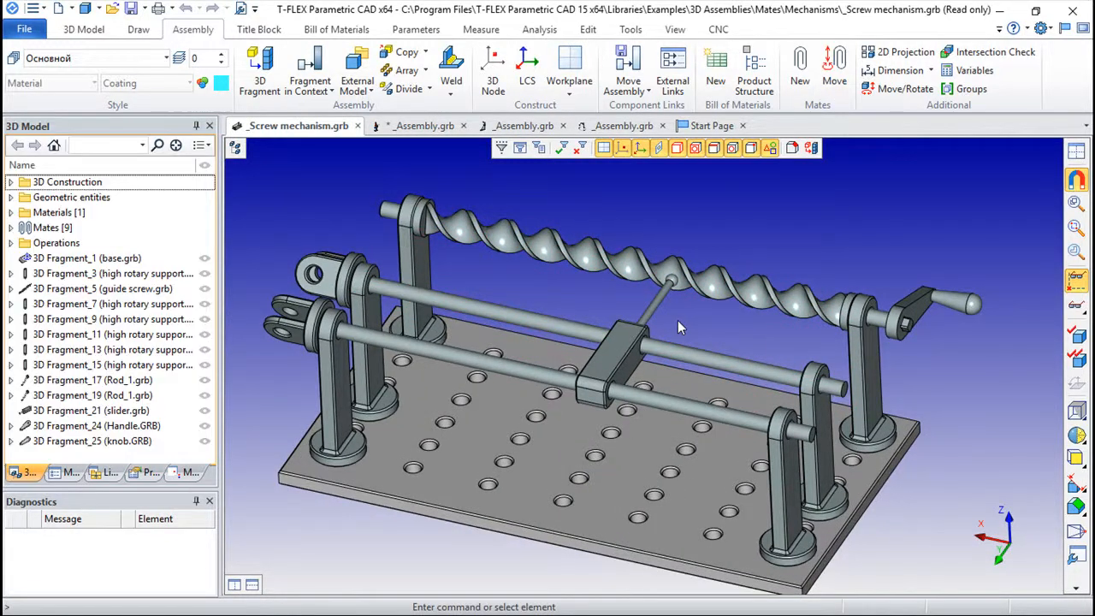
click(834, 80)
drag(622, 379, 254, 250)
drag(960, 267, 900, 499)
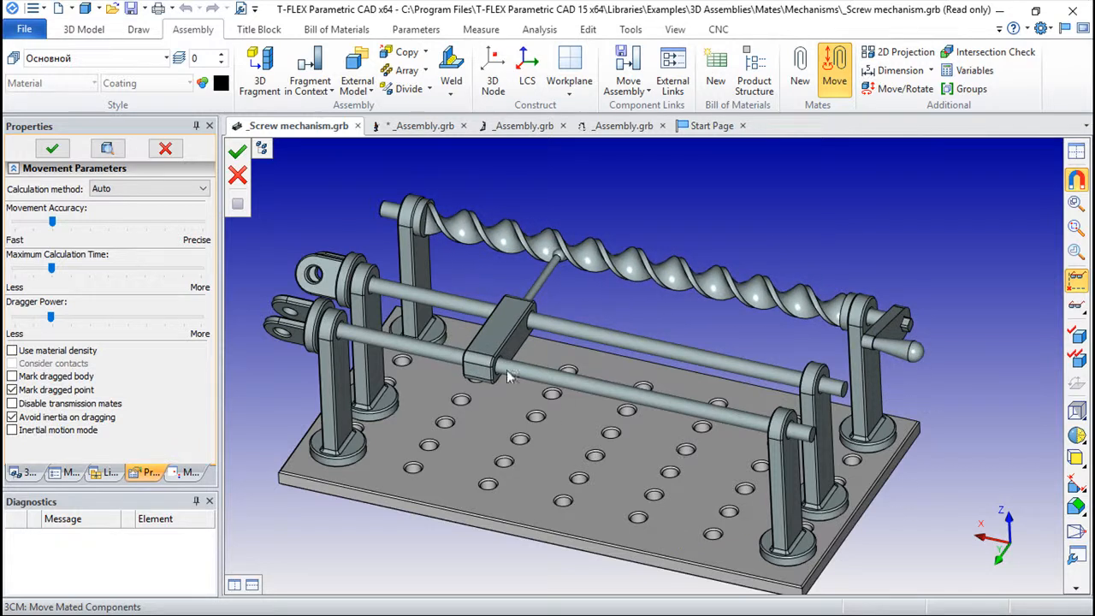
drag(496, 335, 568, 342)
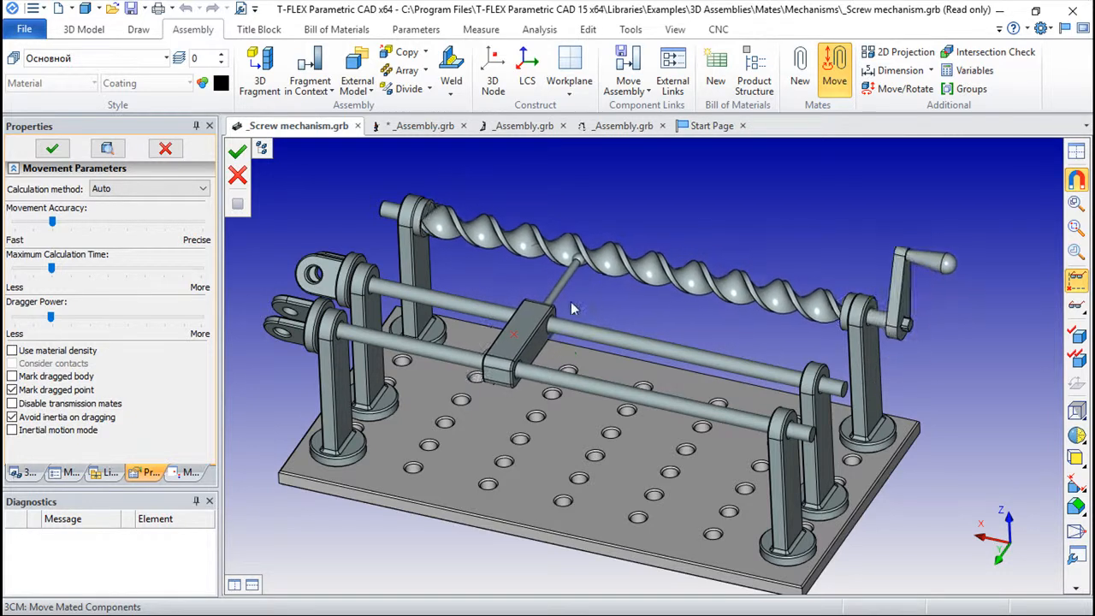
scroll(573, 284, up, 5)
scroll(573, 284, up, 4)
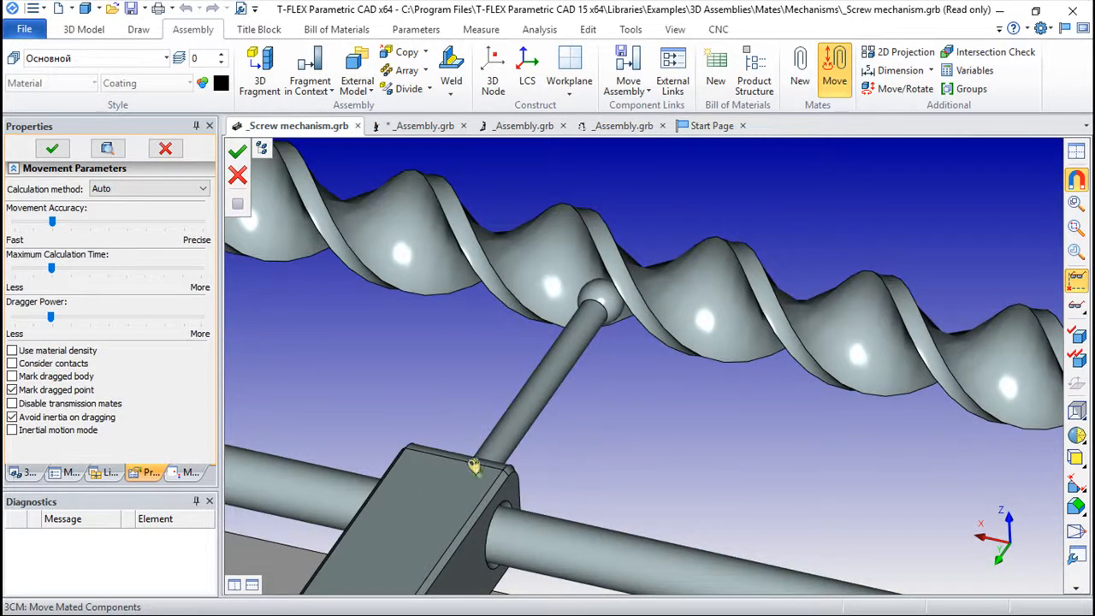
drag(467, 476, 524, 419)
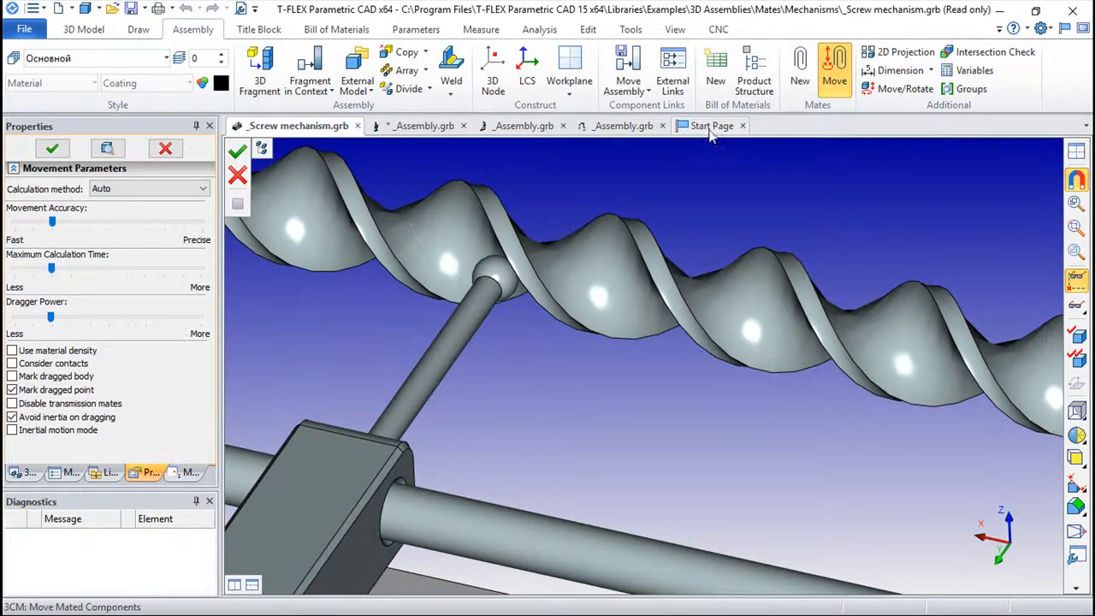
Start a new ISO 3D Model and create a box primitive with length 100, width about 448 and height 100
click(710, 127)
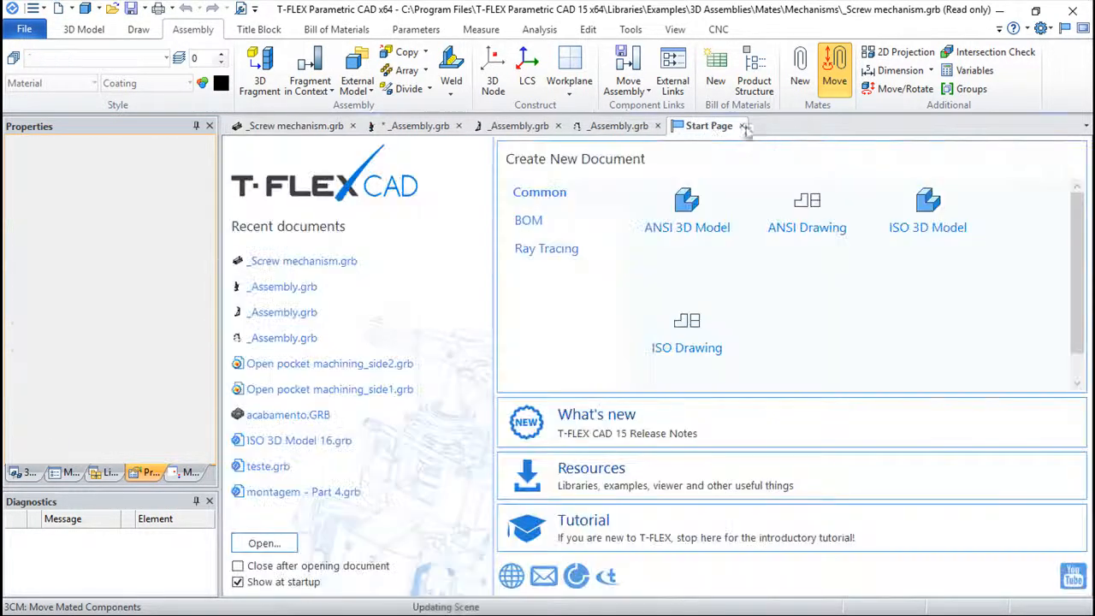
click(954, 226)
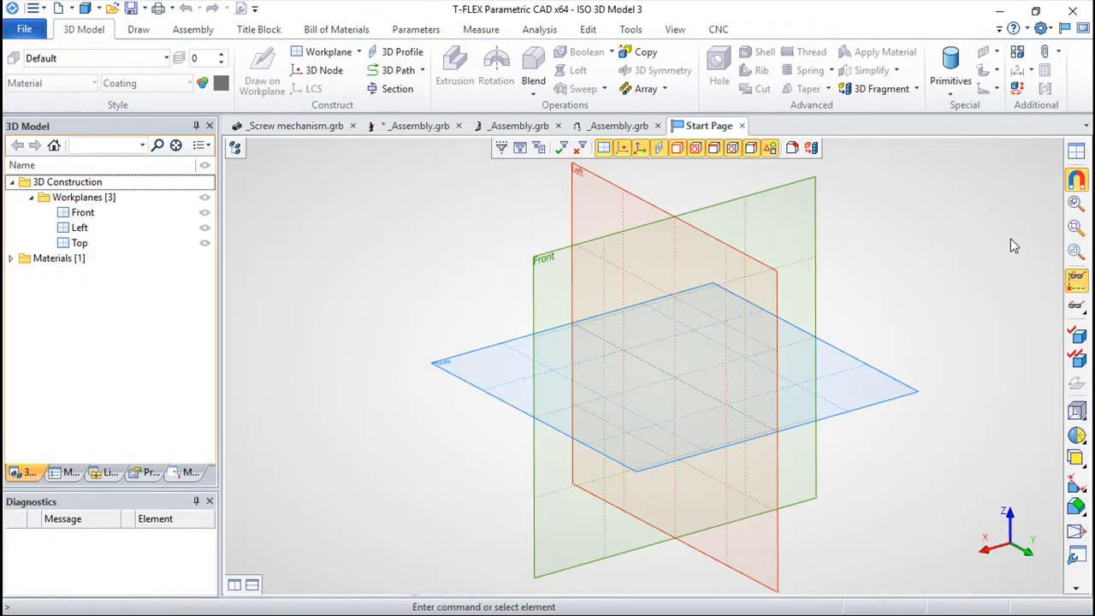
click(951, 82)
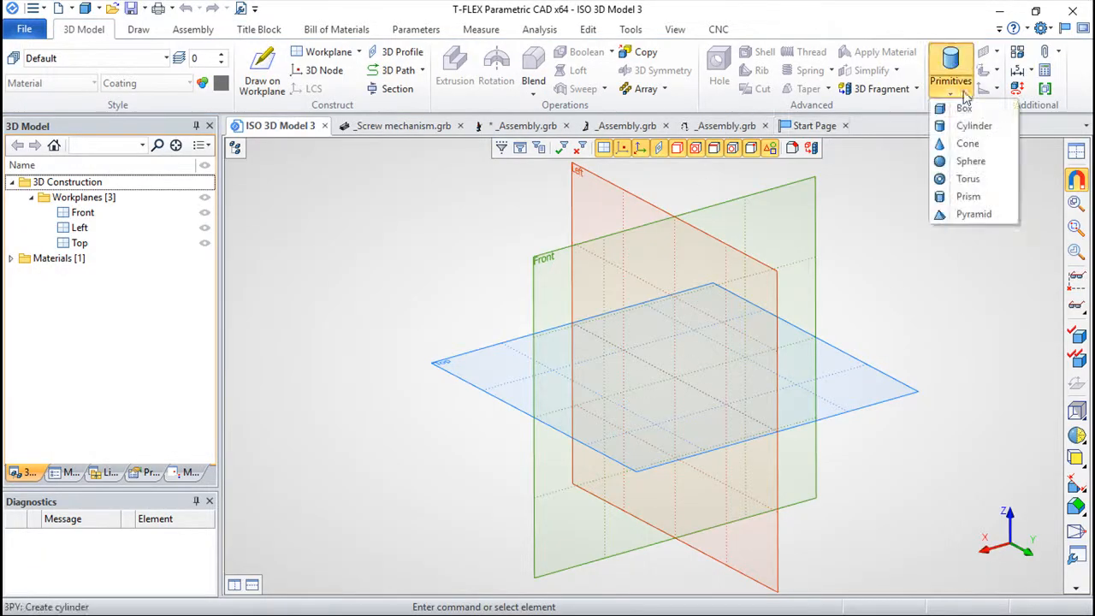
click(945, 107)
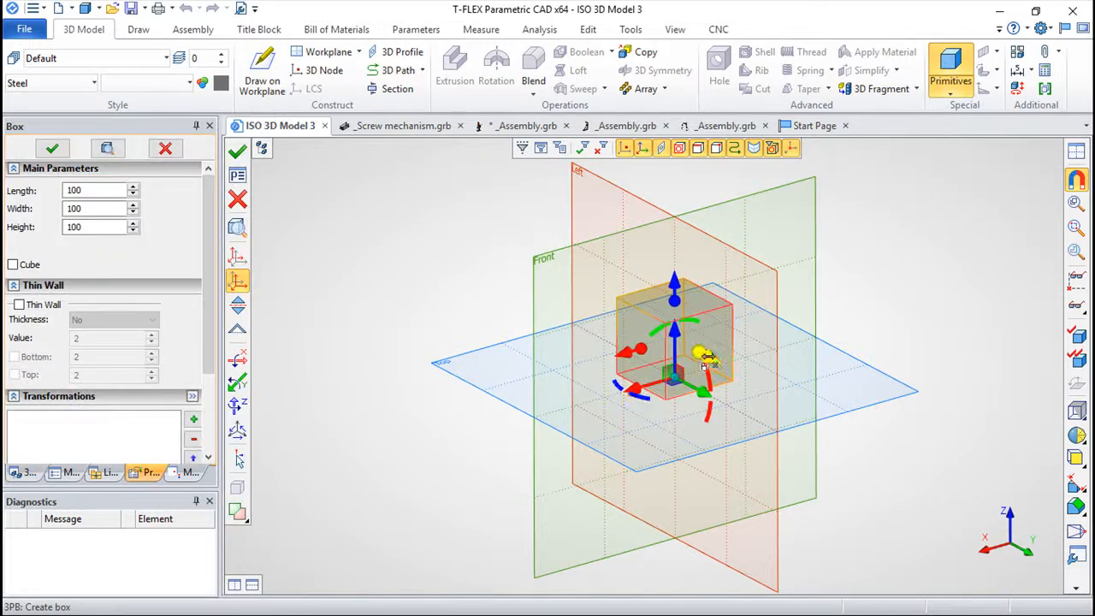
drag(719, 377, 791, 389)
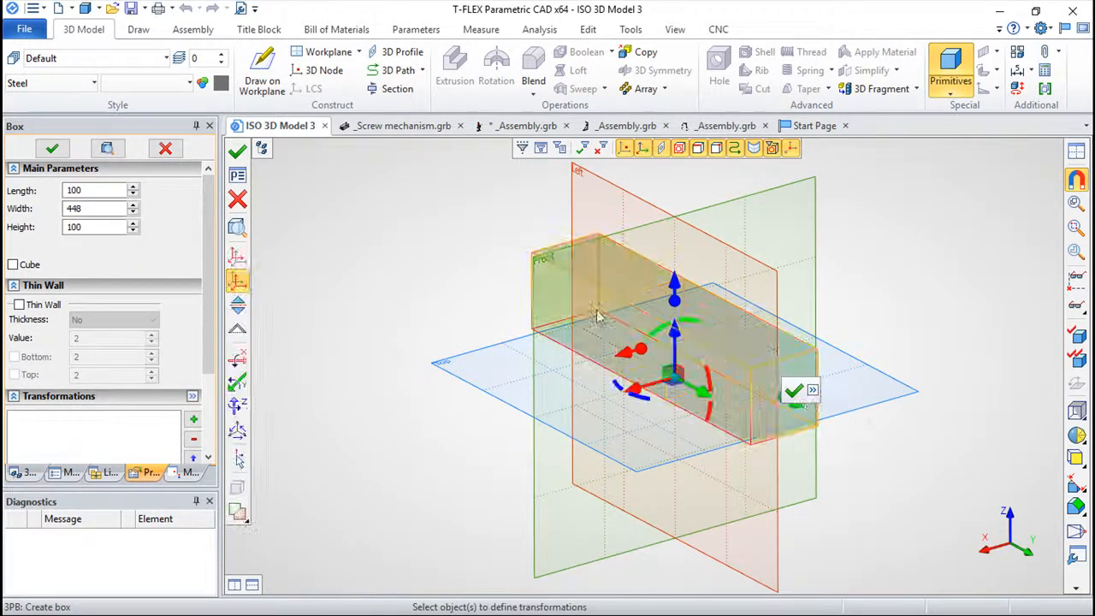
click(238, 151)
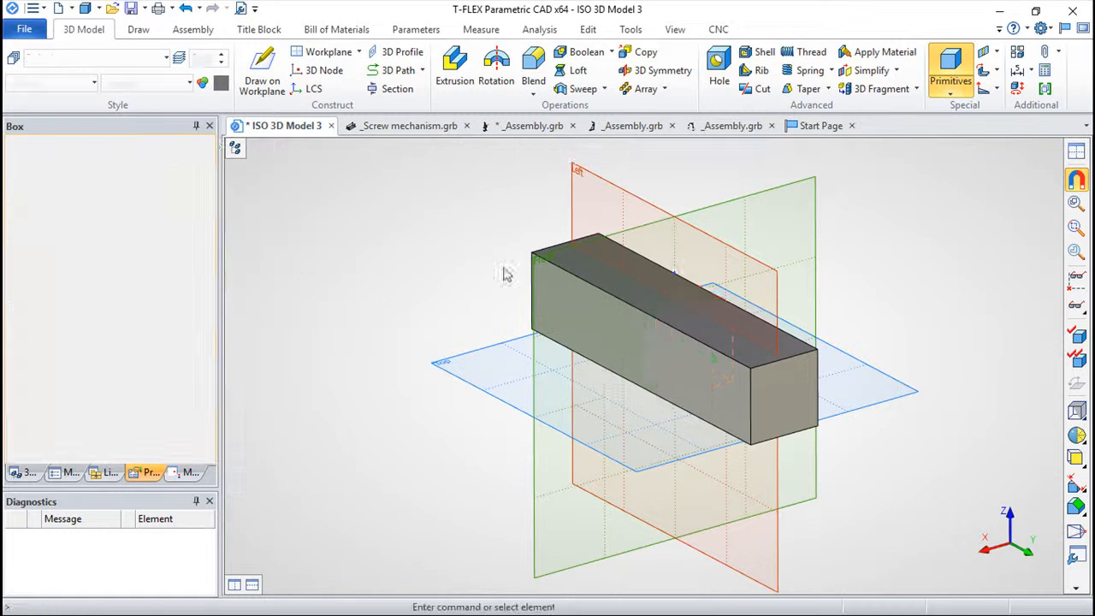
Create a cylinder primitive with diameter 100 and height 100, offset about 133 along X and 202 along Z
click(950, 92)
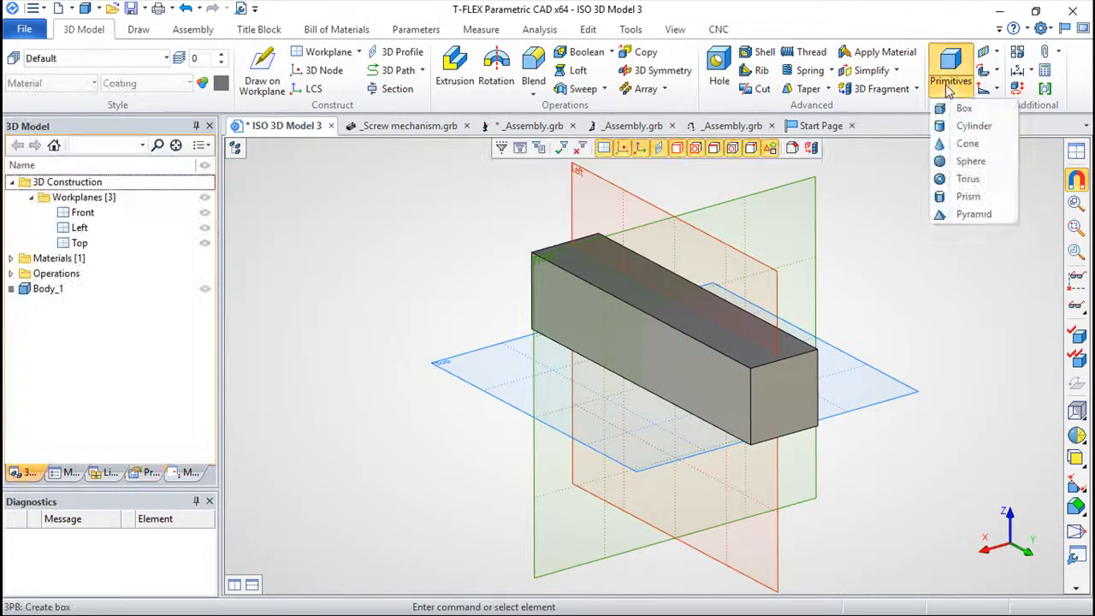
click(978, 126)
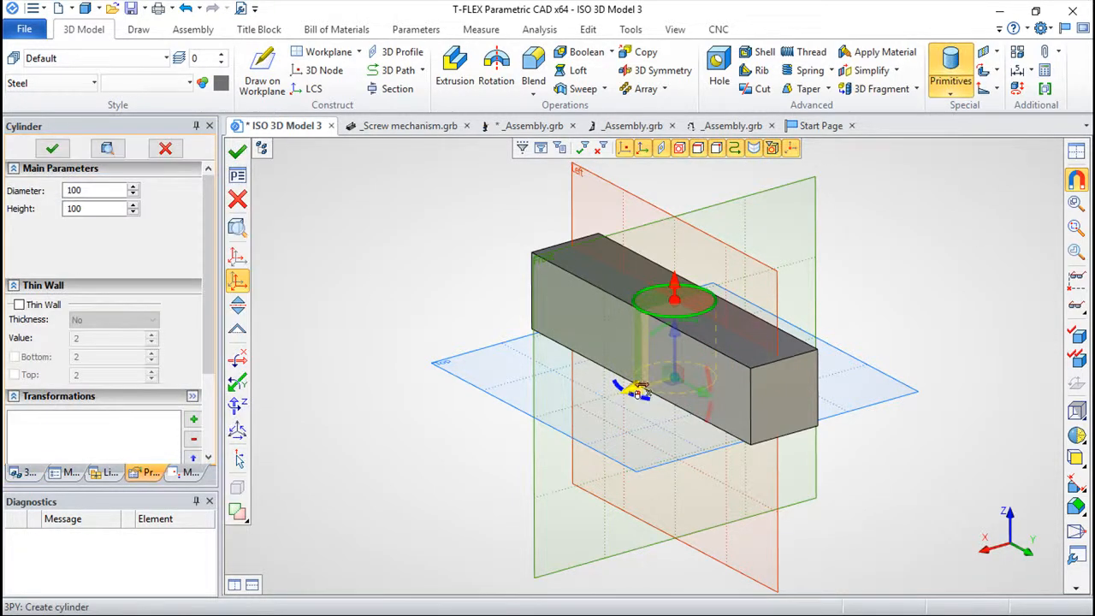
click(582, 409)
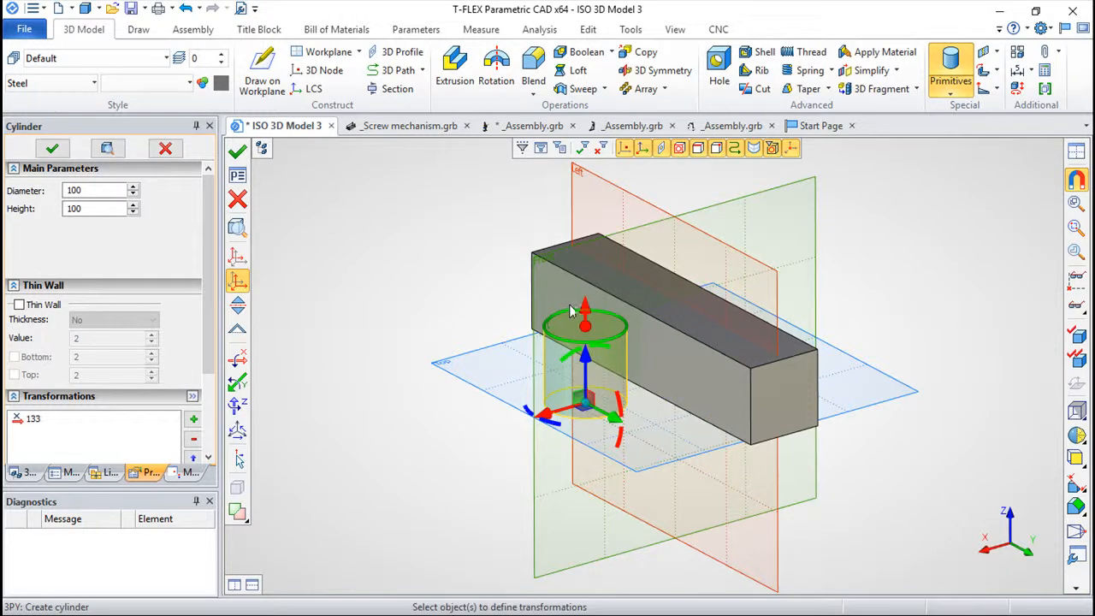
drag(588, 357, 593, 206)
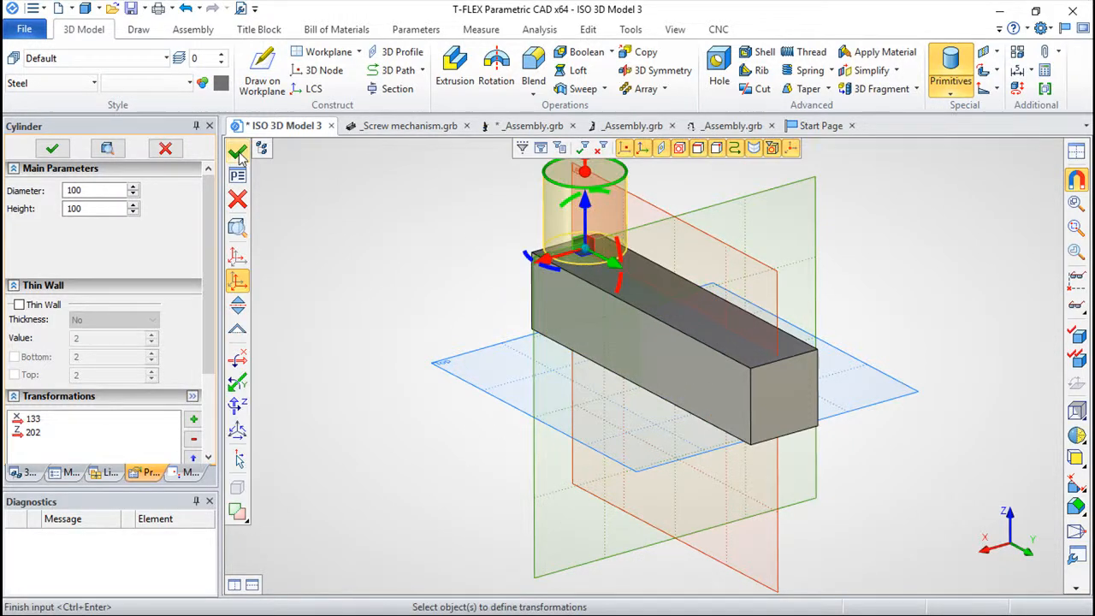
click(240, 154)
key(Escape)
Try a Coincidence mate between the box's top face and the cylinder's bottom face
drag(448, 428, 703, 558)
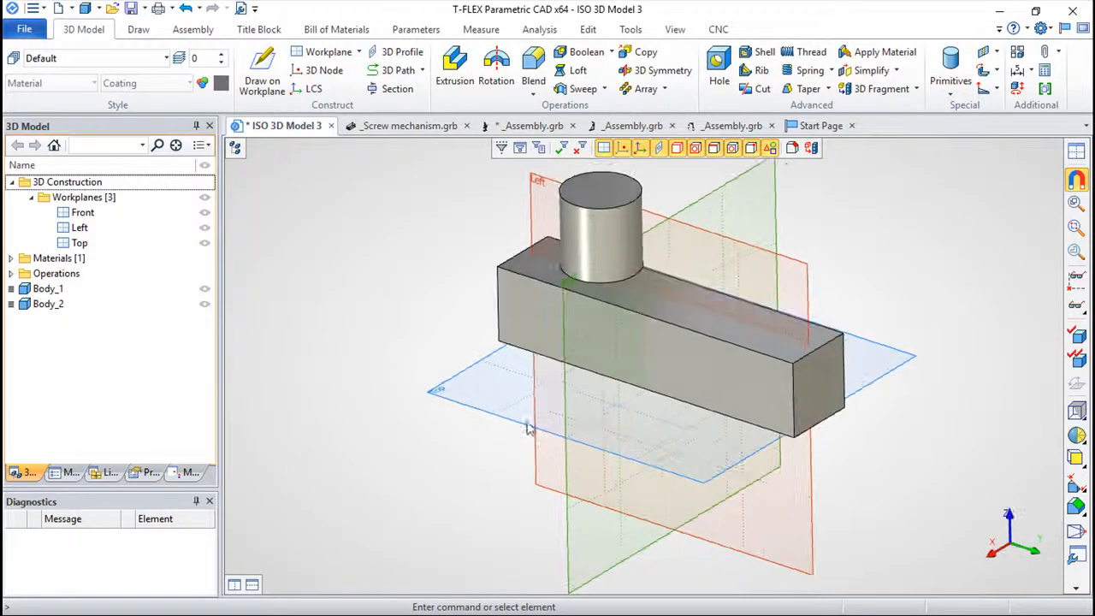
click(573, 240)
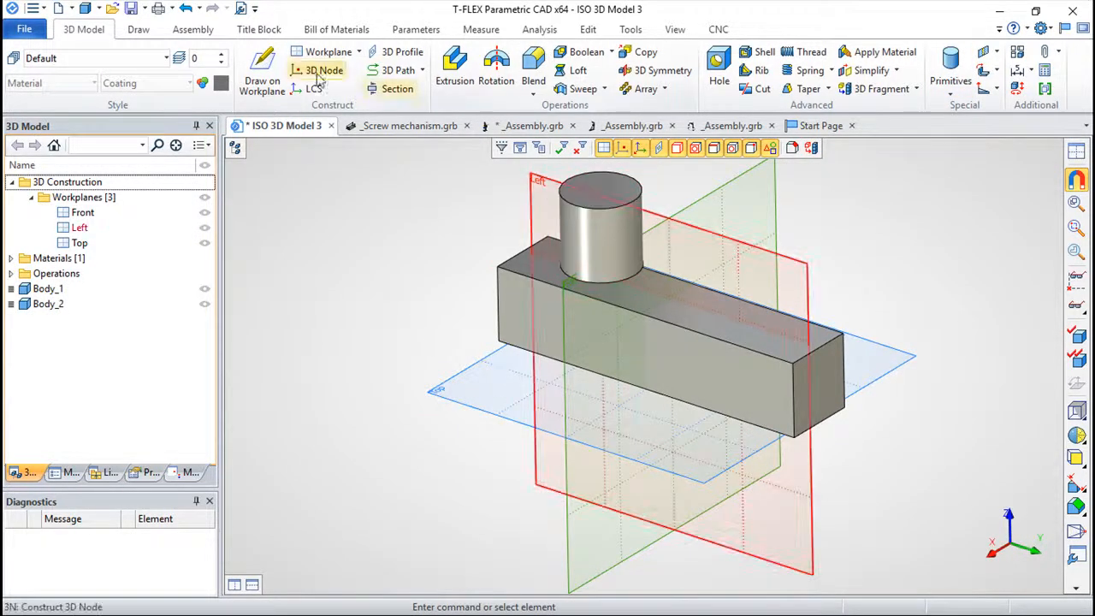
click(193, 29)
click(804, 67)
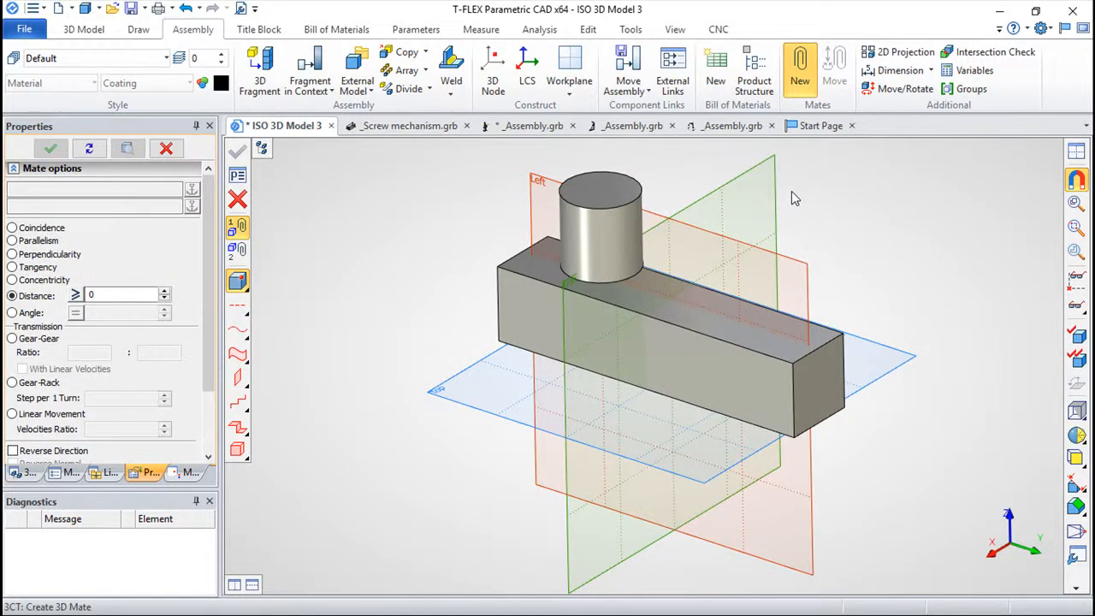
drag(572, 423, 694, 351)
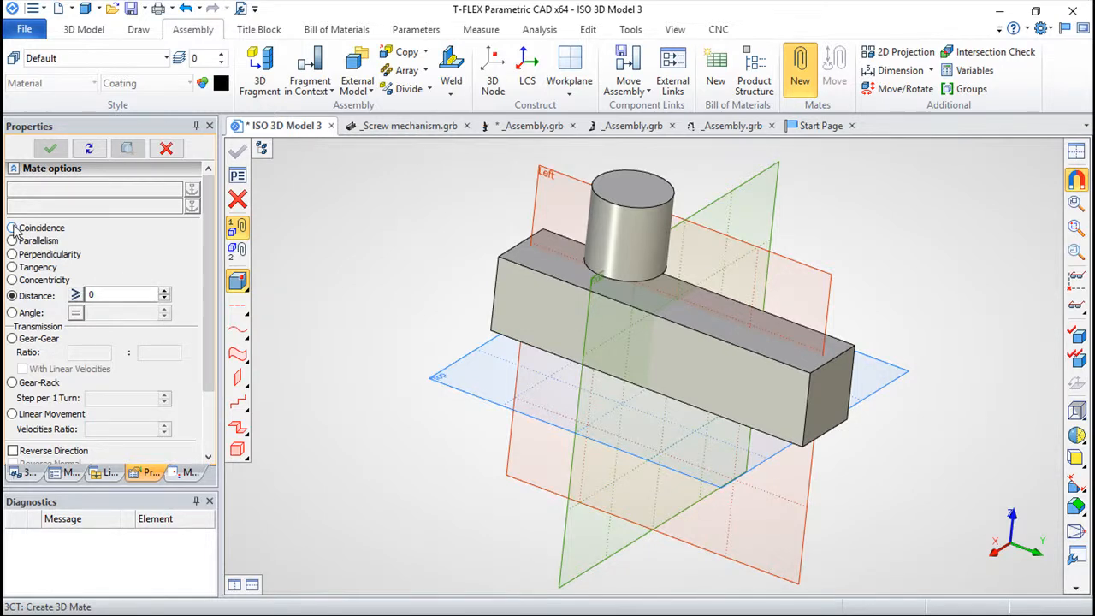
click(13, 228)
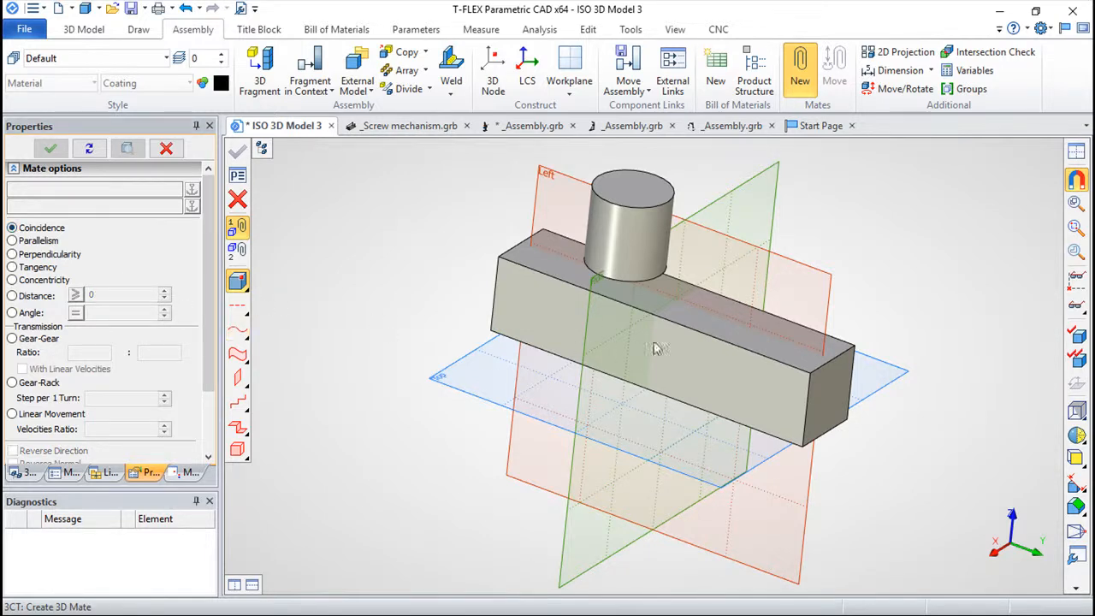
click(238, 381)
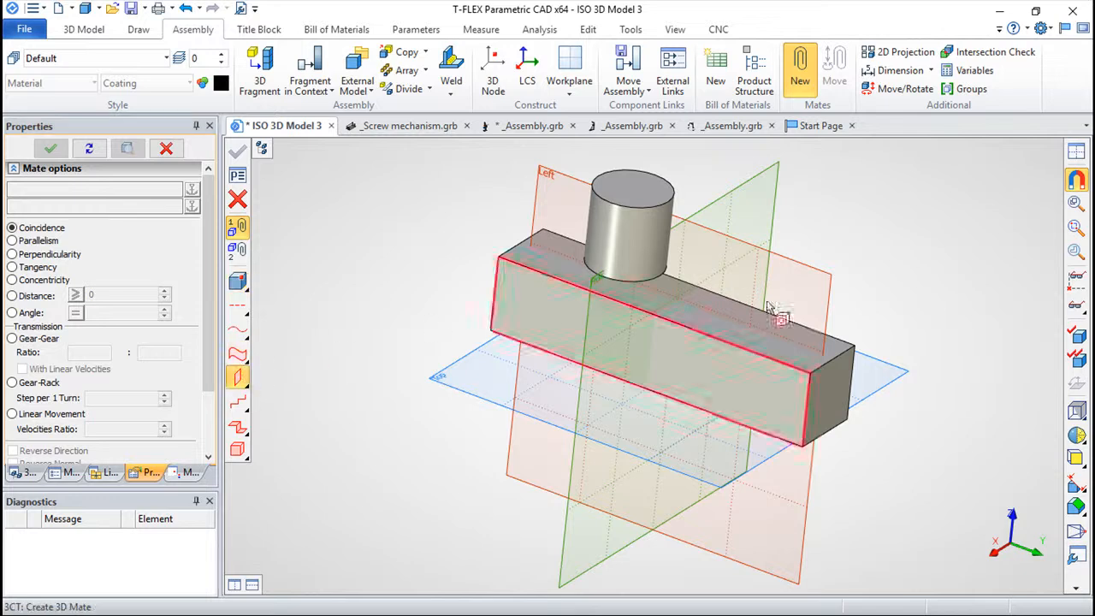
click(773, 343)
right_drag(634, 416, 688, 249)
click(645, 199)
right_drag(761, 248, 691, 363)
right_drag(539, 216, 459, 174)
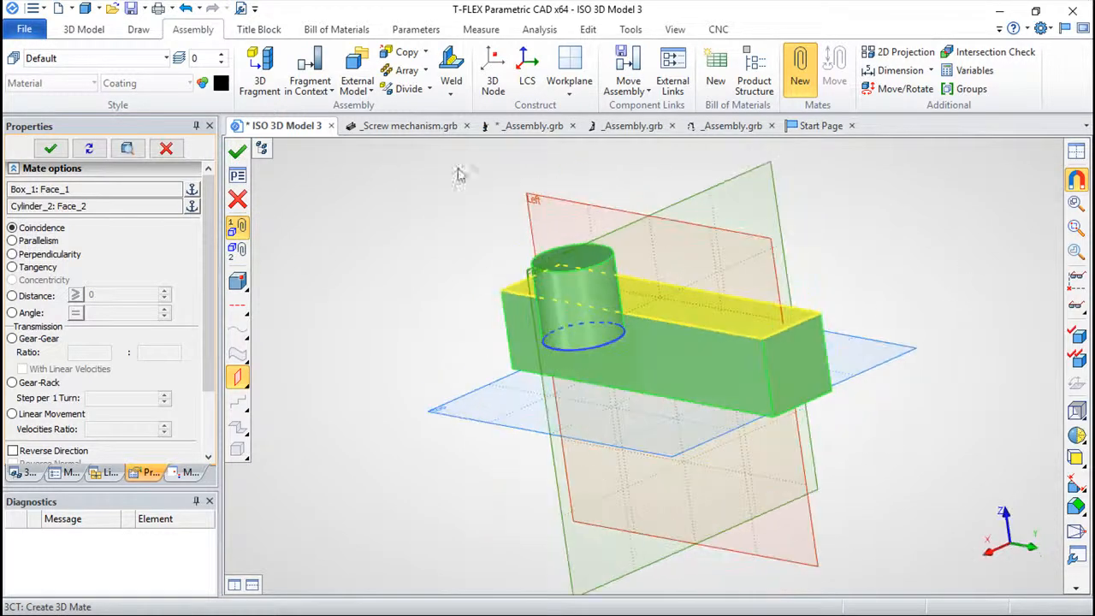
click(245, 153)
right_drag(391, 335, 374, 364)
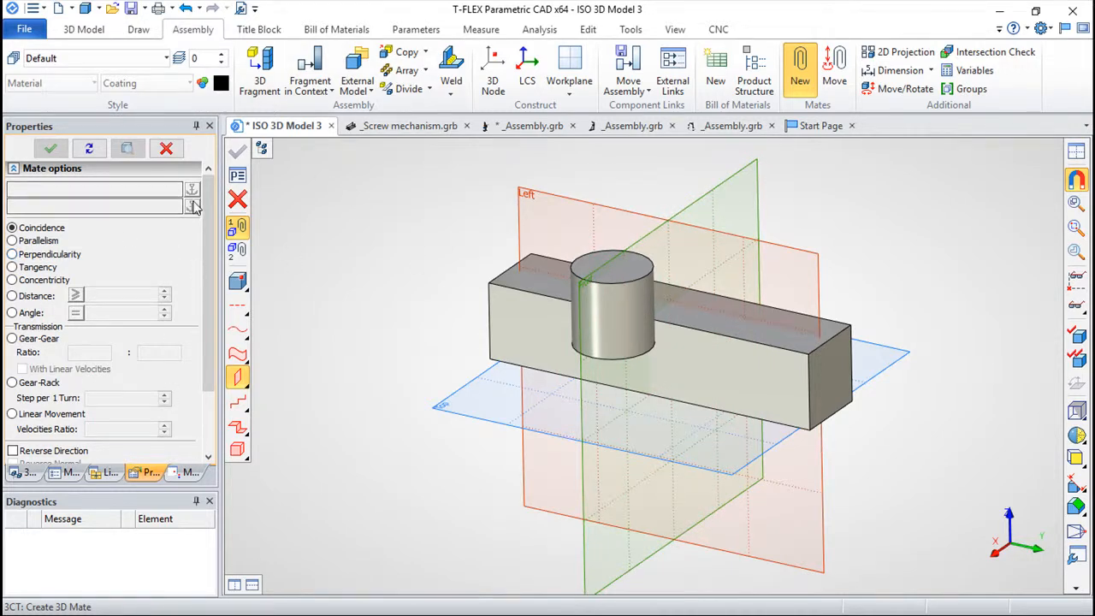
Test-move the mated cylinder with Move Mated Components, and undo back to the state before the coincidence mate
click(827, 70)
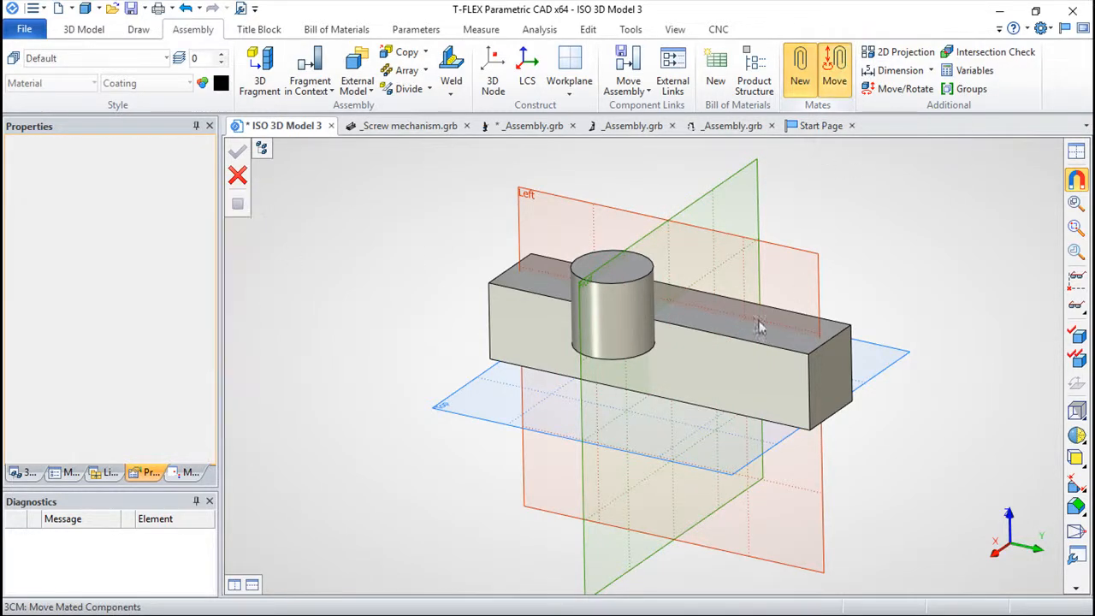
mouse_move(621, 322)
mouse_down()
mouse_move(577, 288)
mouse_move(556, 343)
mouse_move(533, 311)
mouse_move(503, 315)
mouse_up()
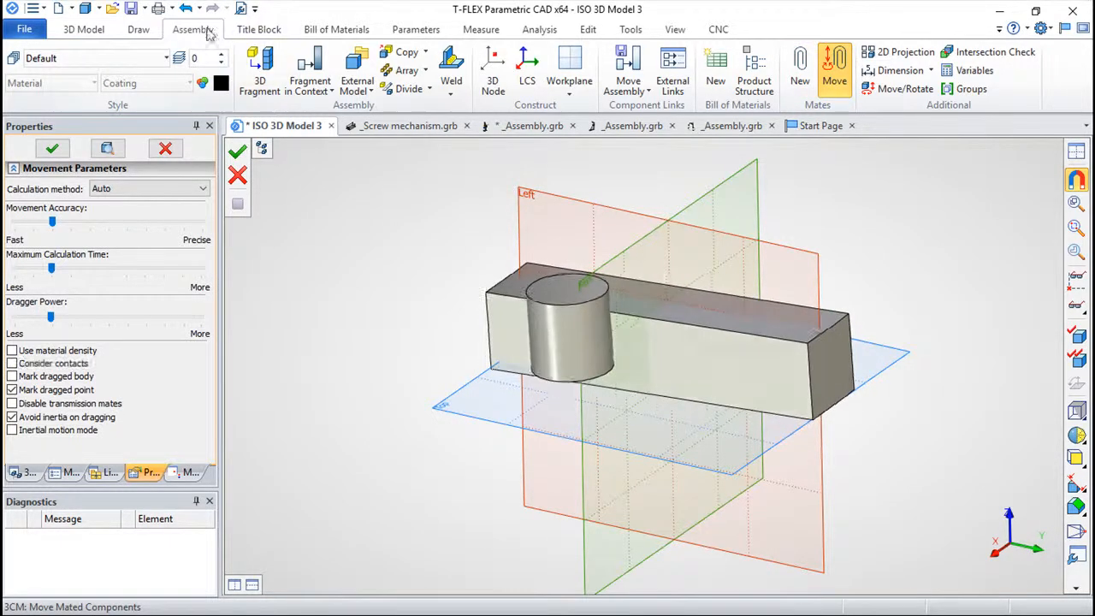
click(183, 10)
Create a Coincidence mate between the plane of the box's top face and the plane of the cylinder's bottom face
click(801, 66)
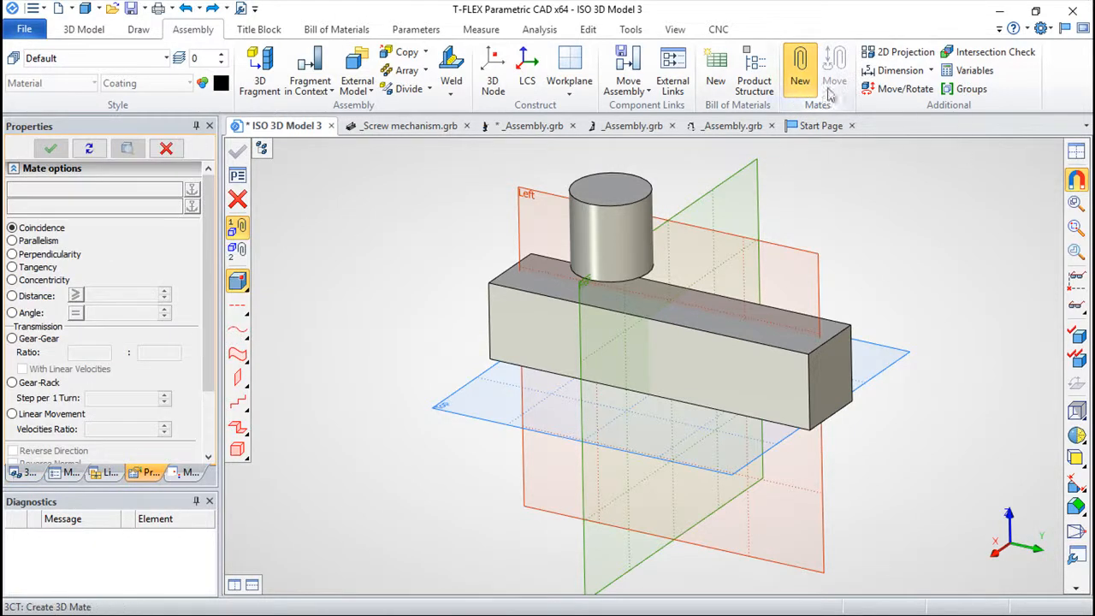
click(237, 379)
click(759, 342)
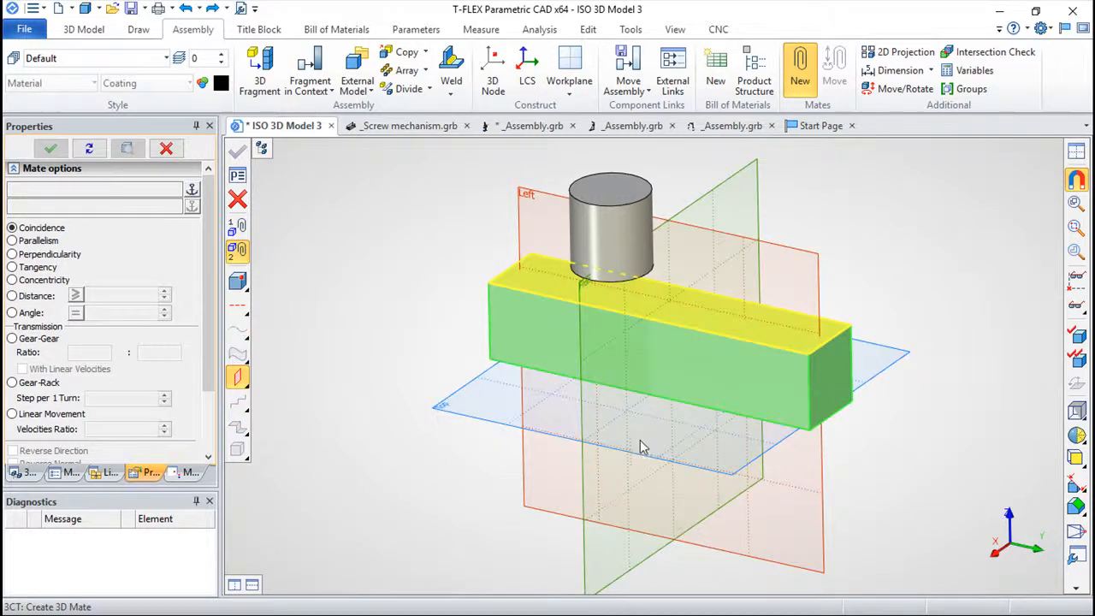
click(656, 301)
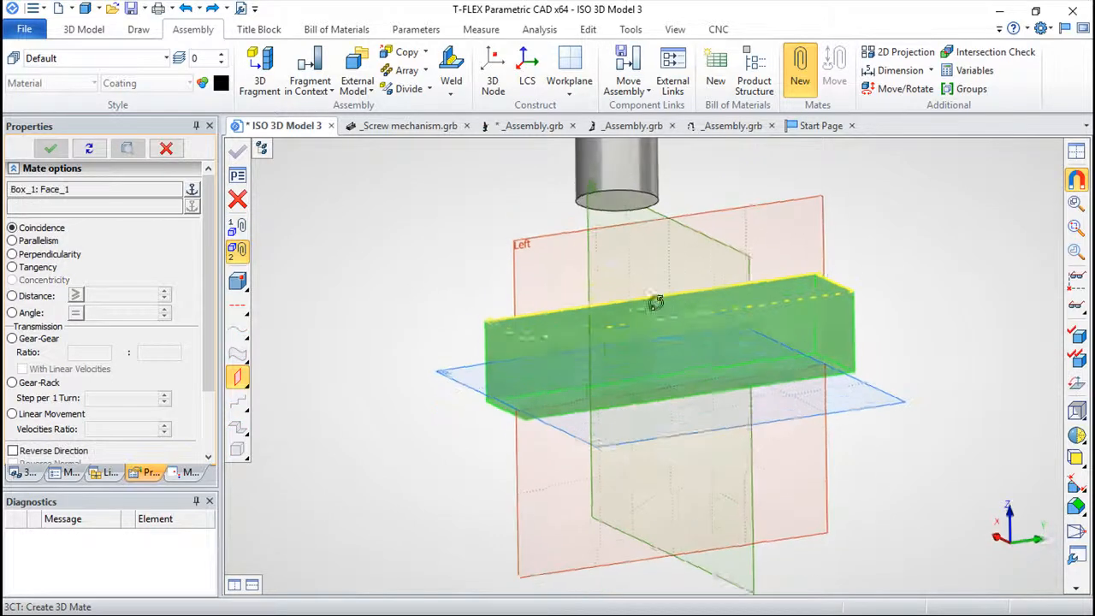
click(618, 199)
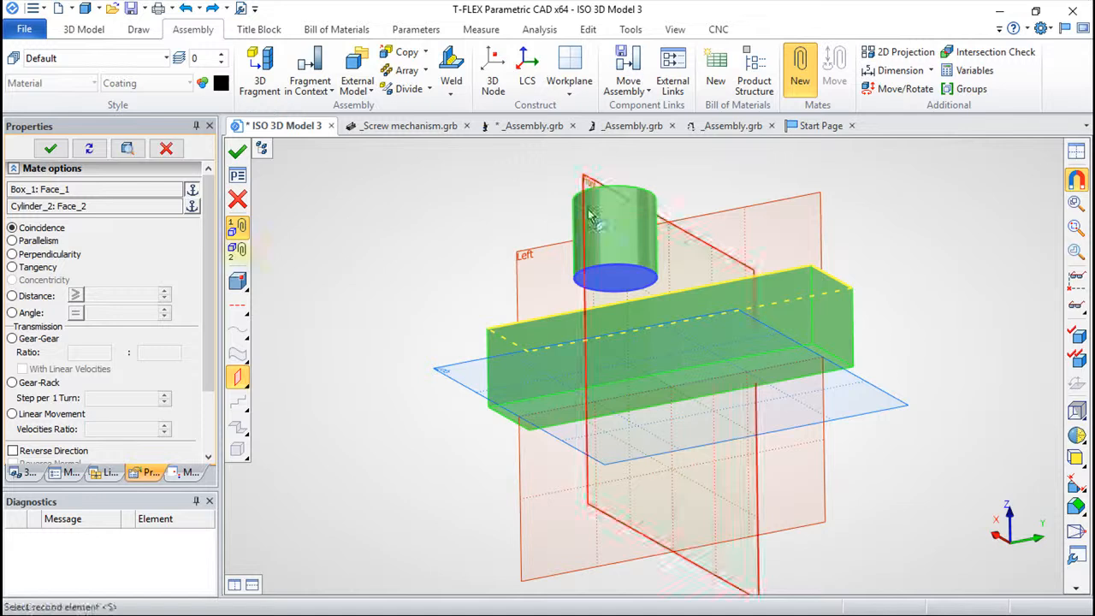
click(237, 152)
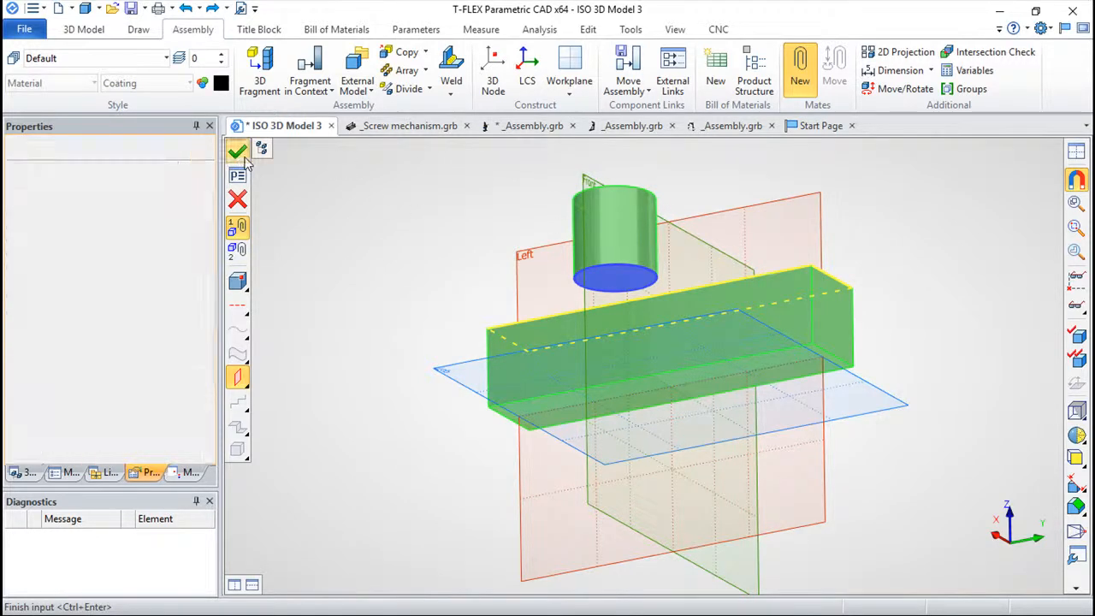
Test-move the cylinder across the box's top face with Move Mated Components, and cancel the movement
drag(619, 295, 607, 436)
drag(1006, 435, 923, 380)
click(833, 82)
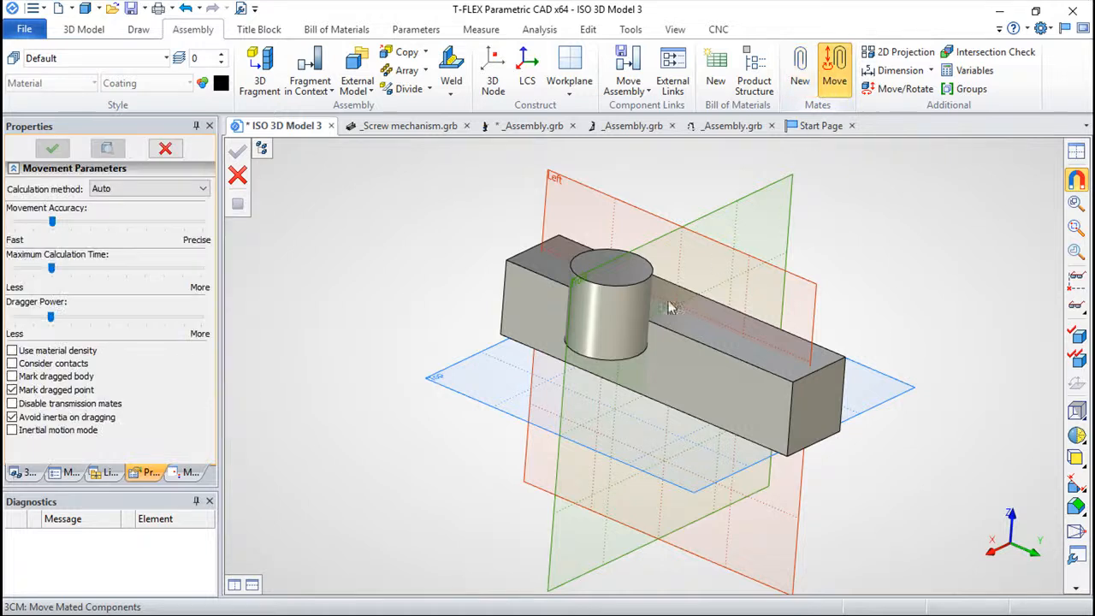
drag(1043, 293, 1046, 249)
drag(626, 316, 731, 242)
right_click(314, 231)
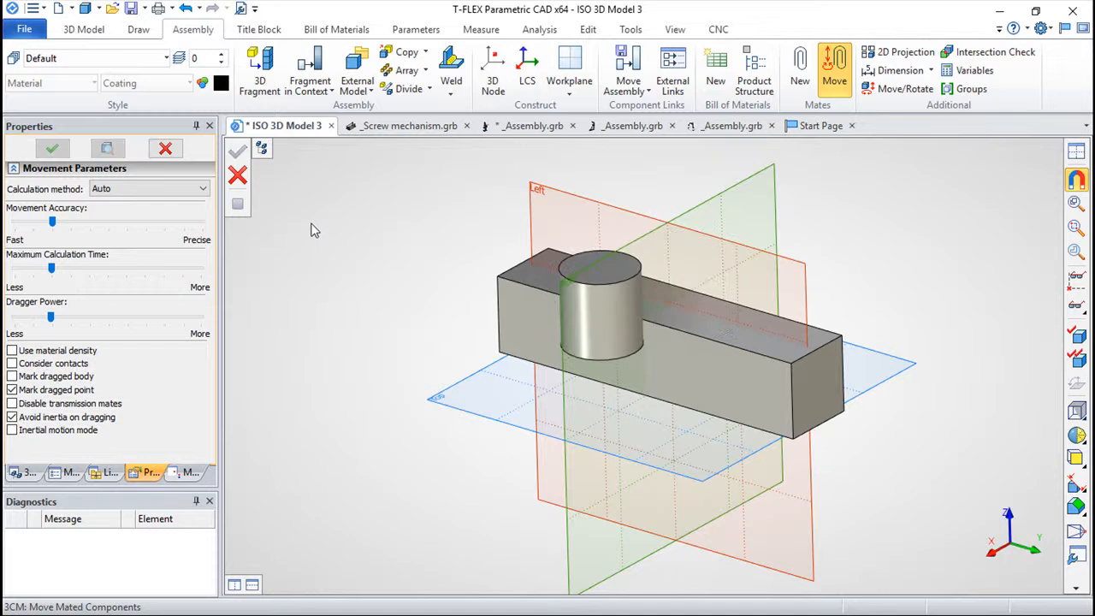
right_click(306, 307)
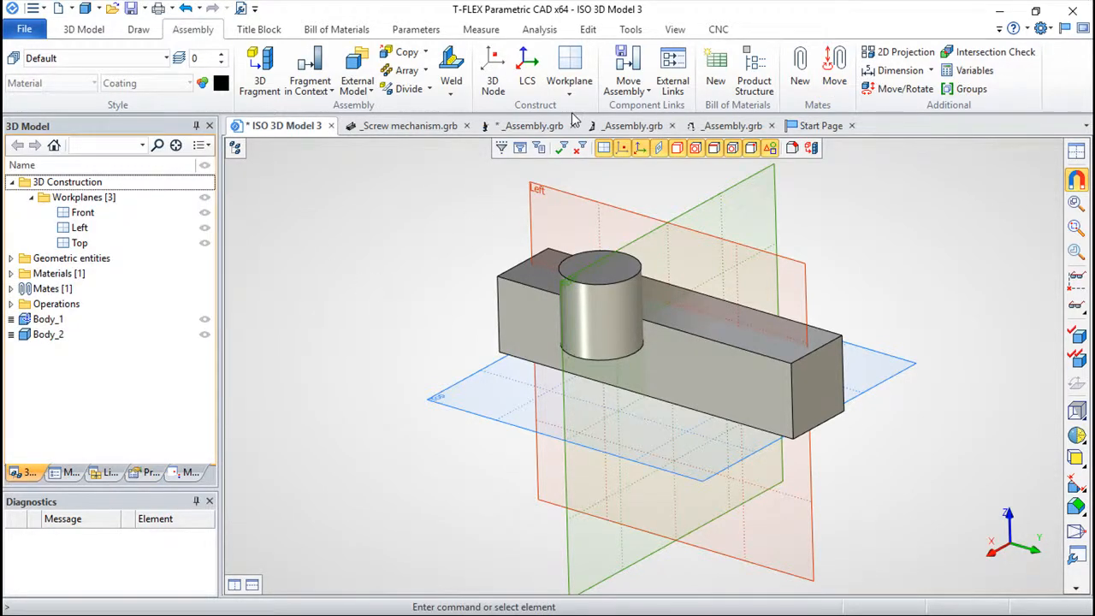
Create a Distance mate of at least 0 between the cylinder's axis and the short top edge at the box's +Y end
click(798, 70)
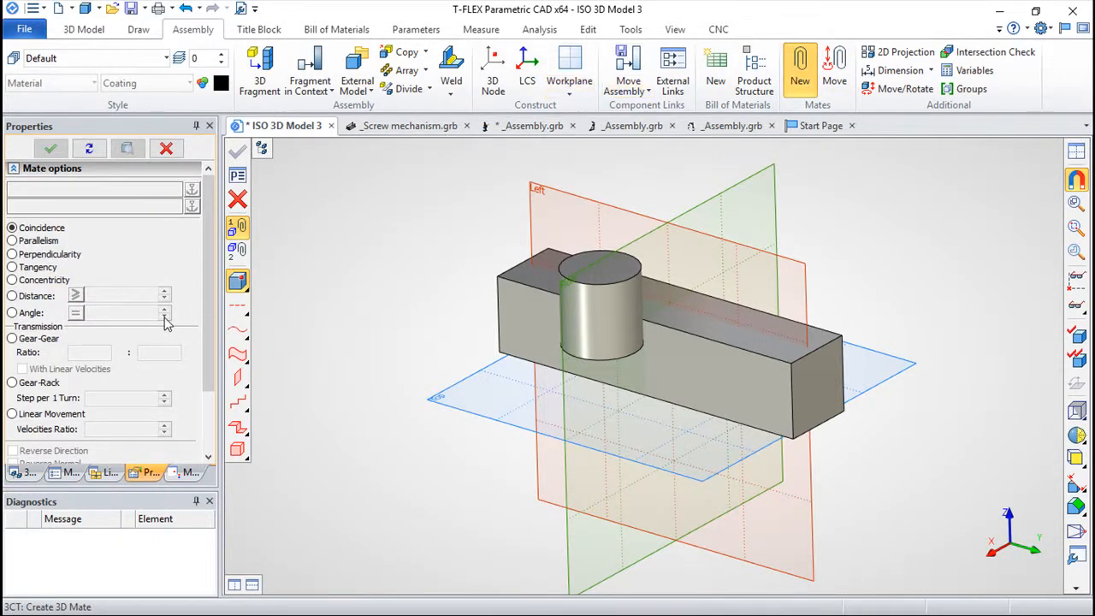
click(12, 297)
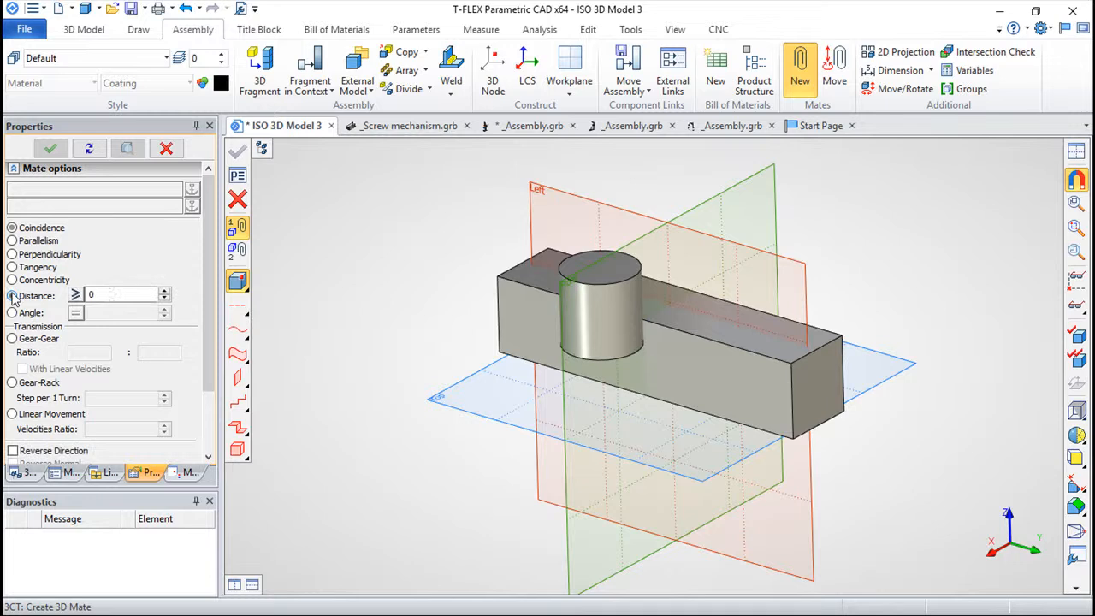
click(241, 308)
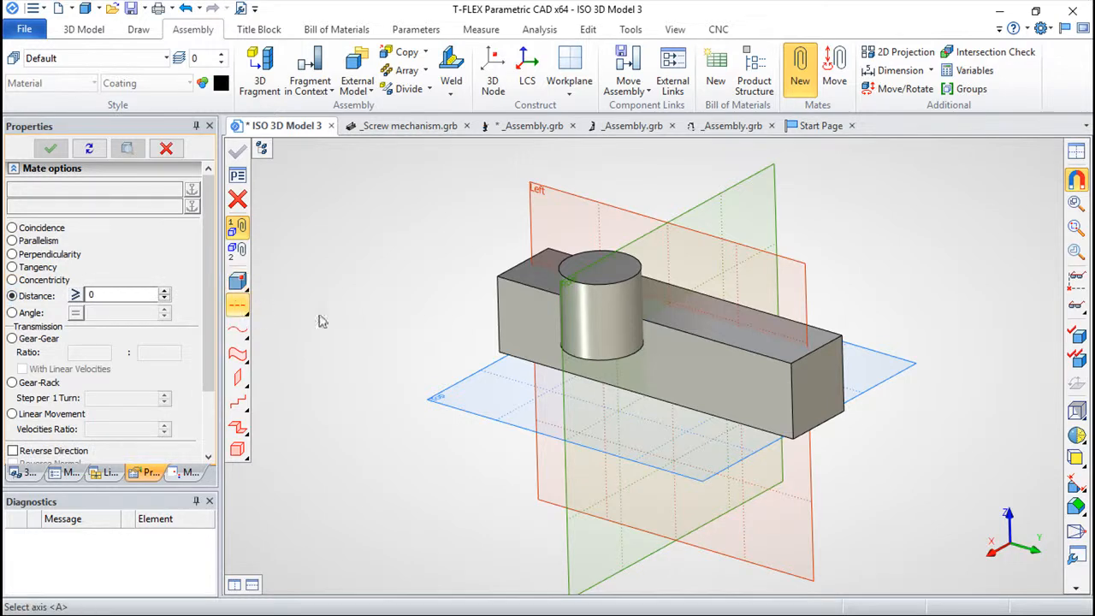
click(599, 301)
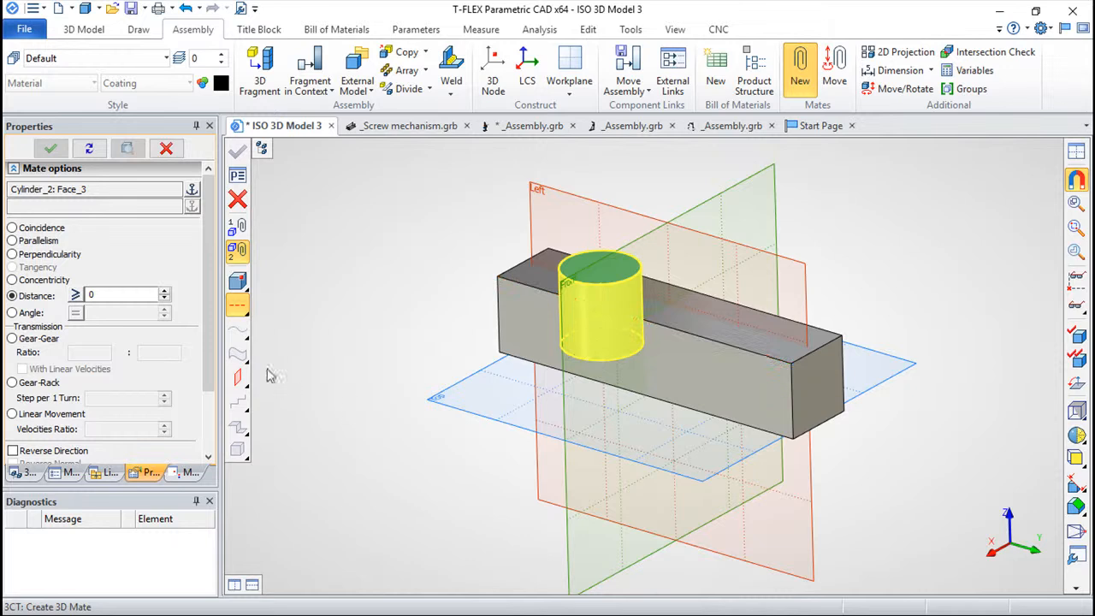
click(813, 360)
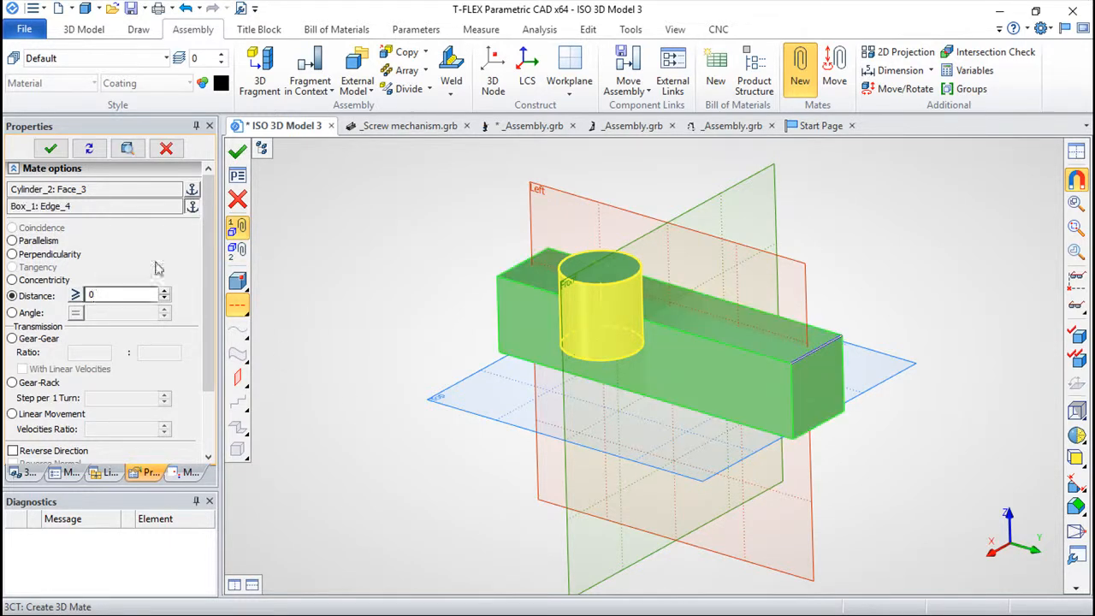
click(239, 151)
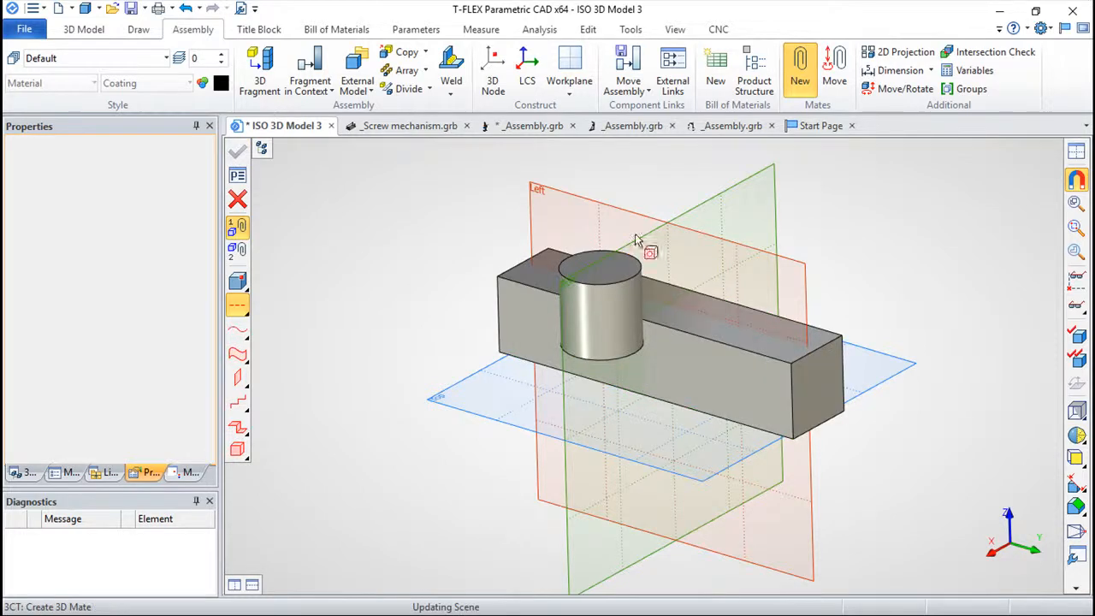
click(237, 199)
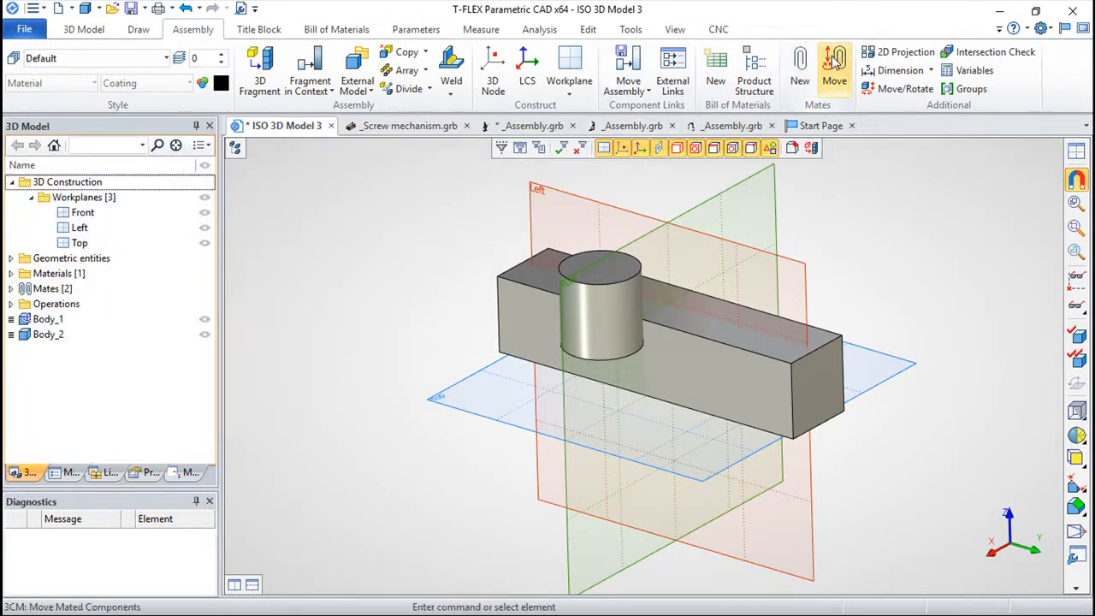
Test-move the cylinder along the box with the edge distance mate applied, and cancel the movement
click(834, 68)
drag(621, 324, 869, 343)
drag(719, 297, 659, 238)
drag(606, 435, 832, 452)
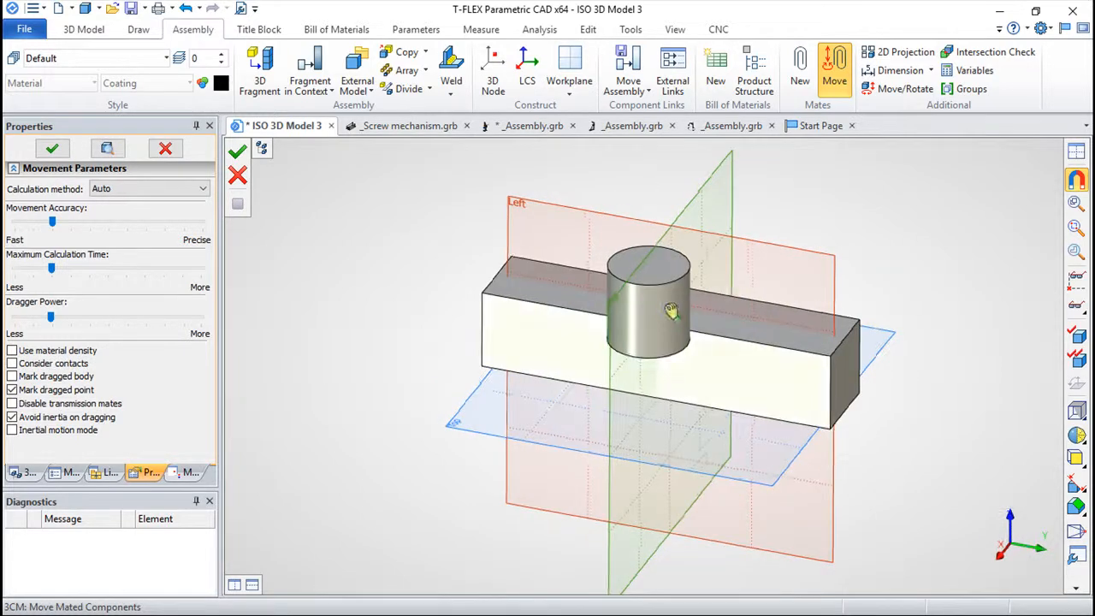
drag(587, 262, 675, 232)
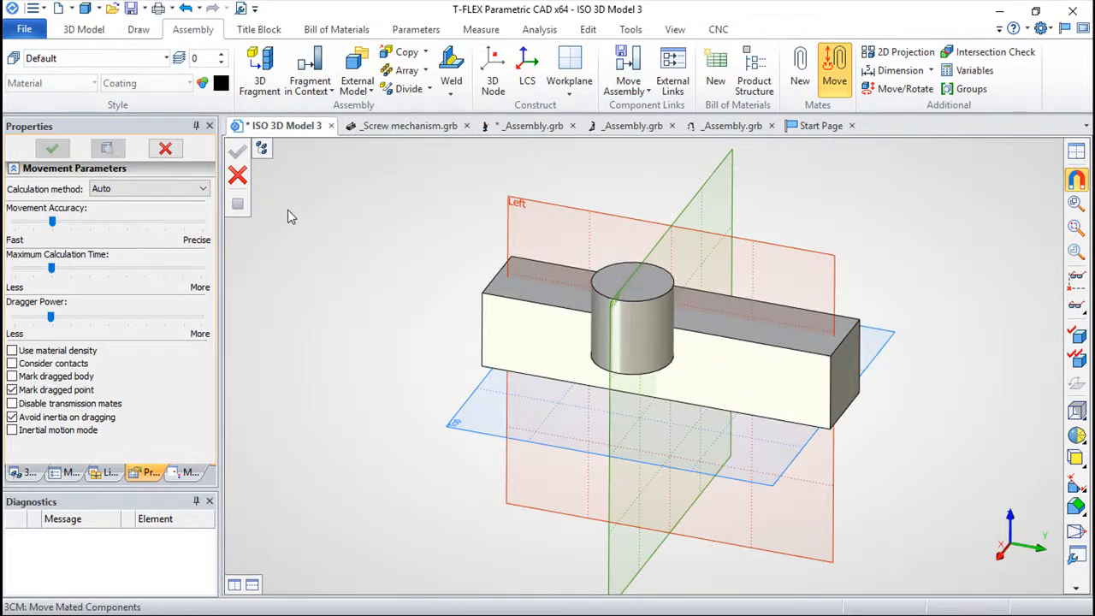
key(Escape)
click(835, 67)
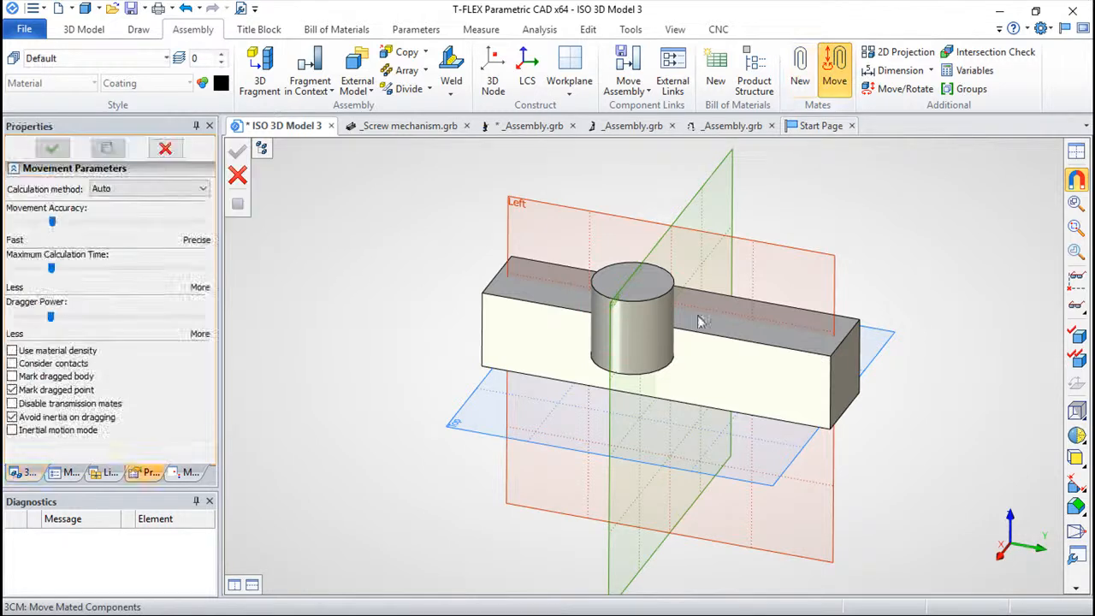
drag(655, 317, 574, 240)
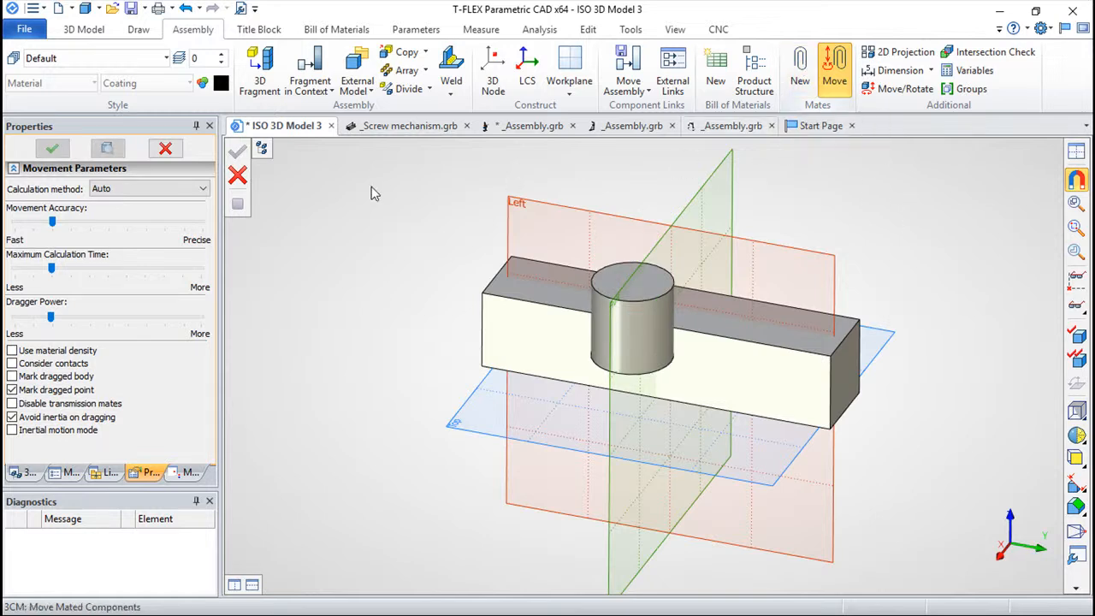
Create a Distance mate of at least 0 between the cylinder's axis and the plane of the box's +Y end face
click(807, 61)
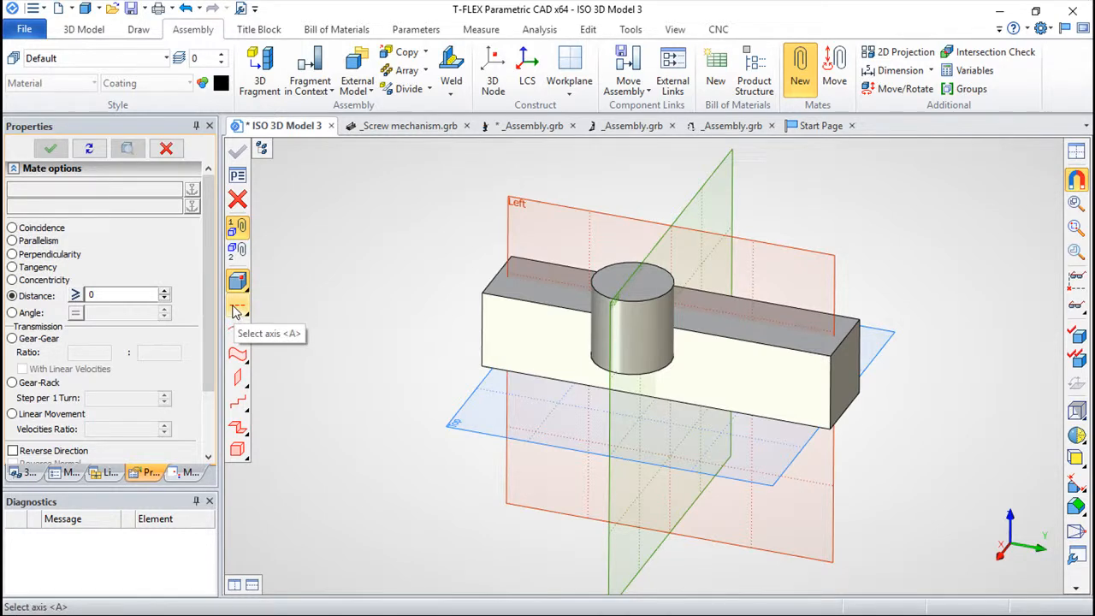
click(237, 310)
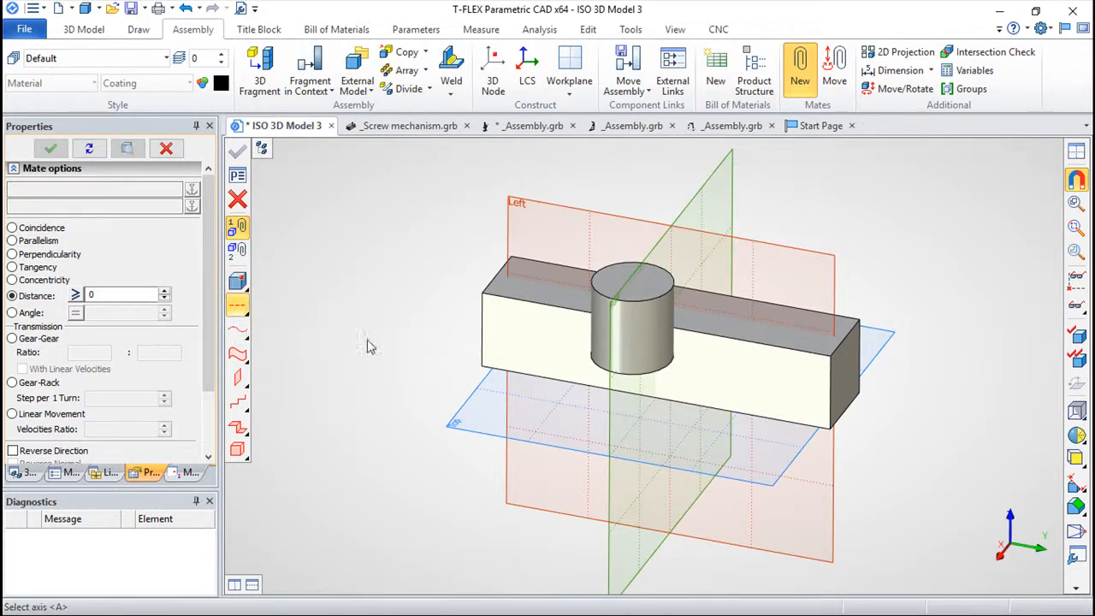
click(635, 319)
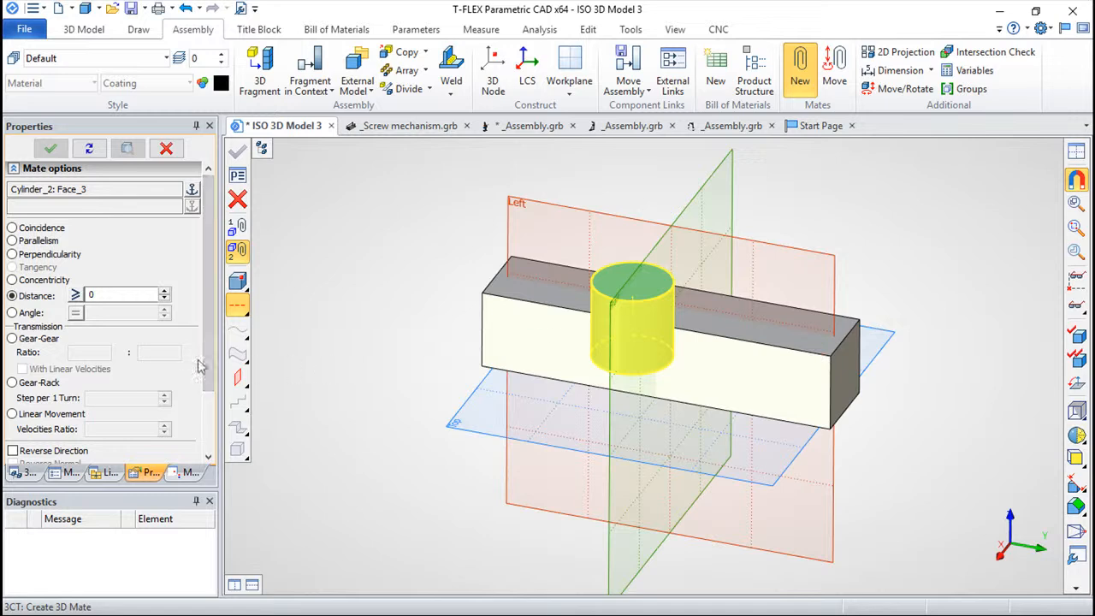
click(237, 377)
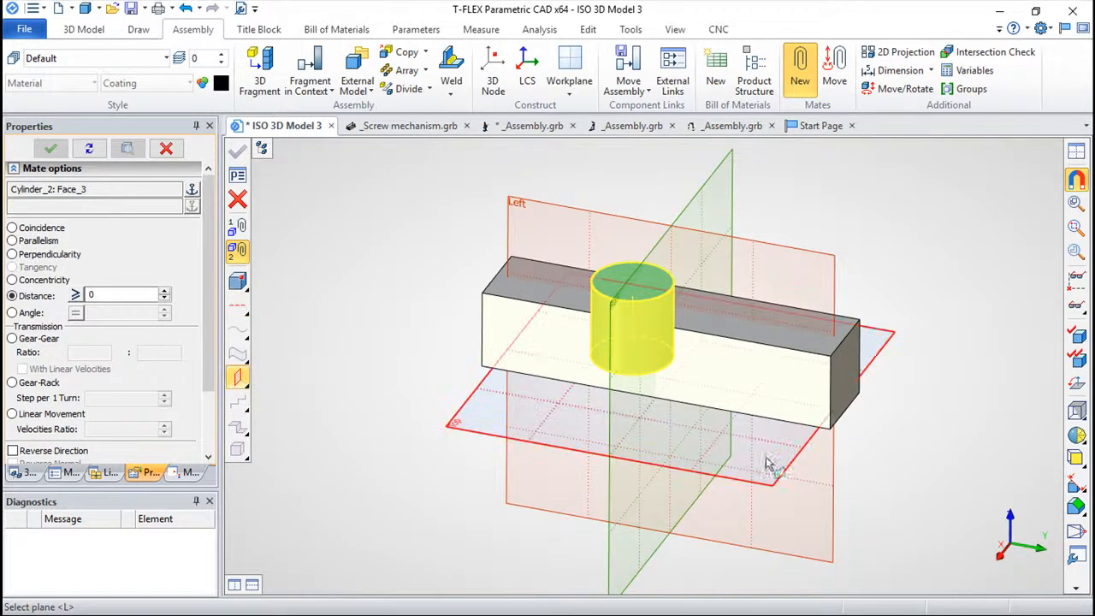
click(846, 369)
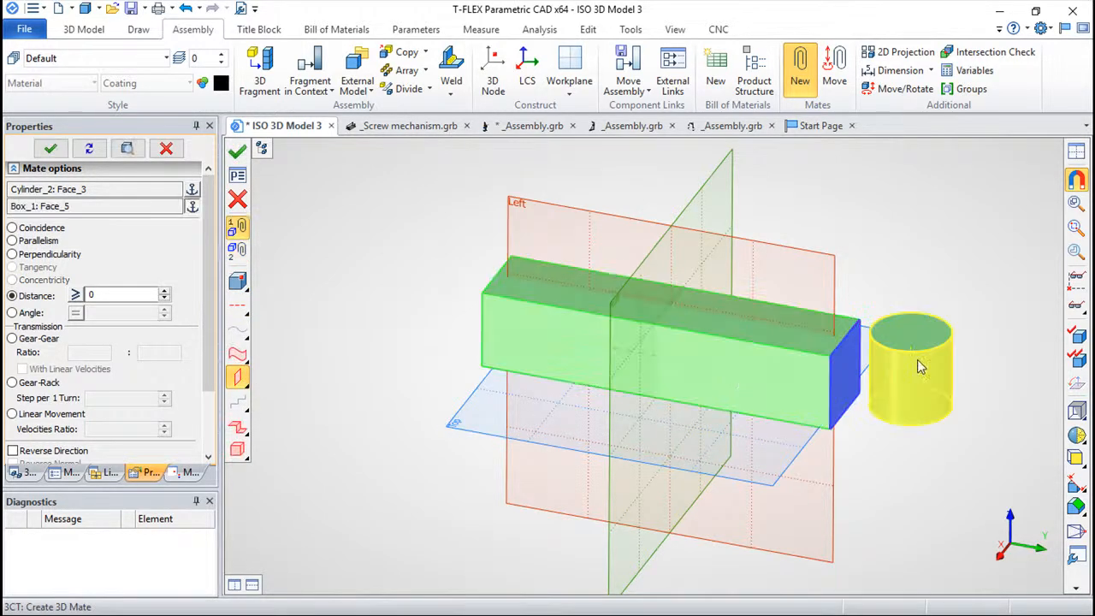
click(238, 152)
mouse_move(853, 474)
mouse_down()
mouse_move(782, 477)
mouse_move(832, 474)
mouse_up()
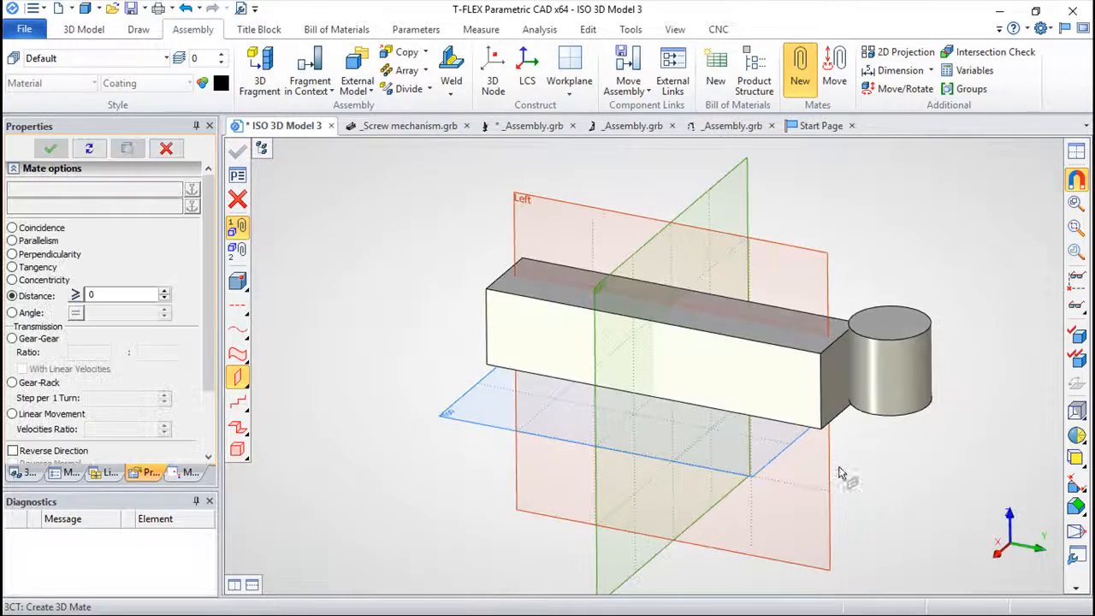
right_click(889, 220)
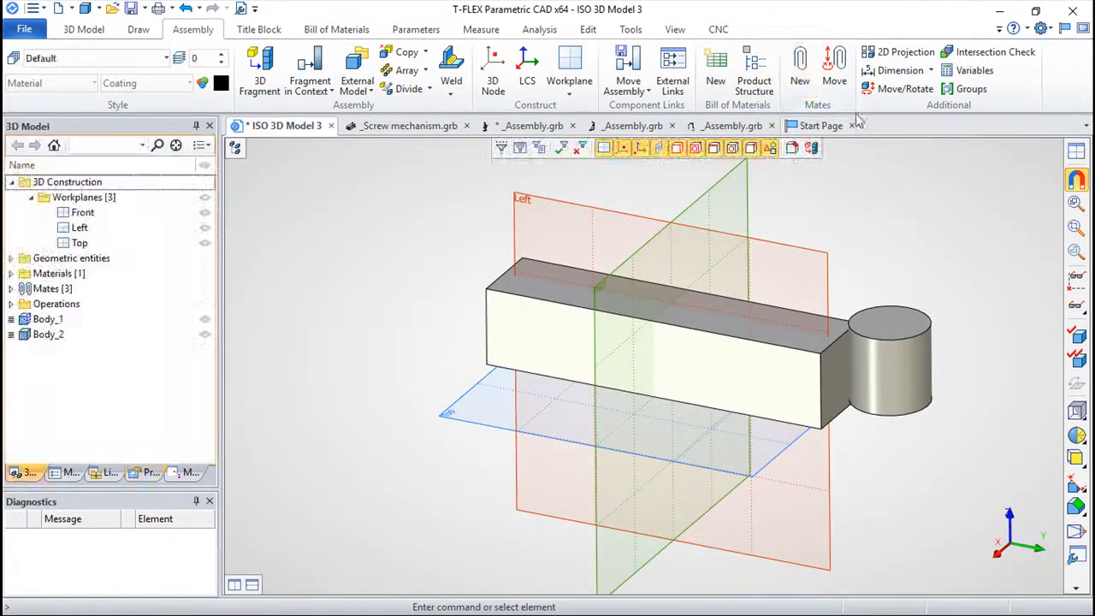
Move the mated cylinder around the box beyond its end face with Move Mated Components, checking it from several sides
click(835, 70)
drag(862, 356, 685, 402)
drag(845, 425, 544, 455)
drag(861, 466, 334, 377)
drag(585, 347, 400, 321)
drag(882, 402, 582, 495)
drag(459, 310, 546, 212)
drag(742, 369, 600, 384)
drag(585, 548, 560, 505)
drag(488, 323, 762, 462)
drag(533, 525, 913, 460)
drag(631, 313, 843, 484)
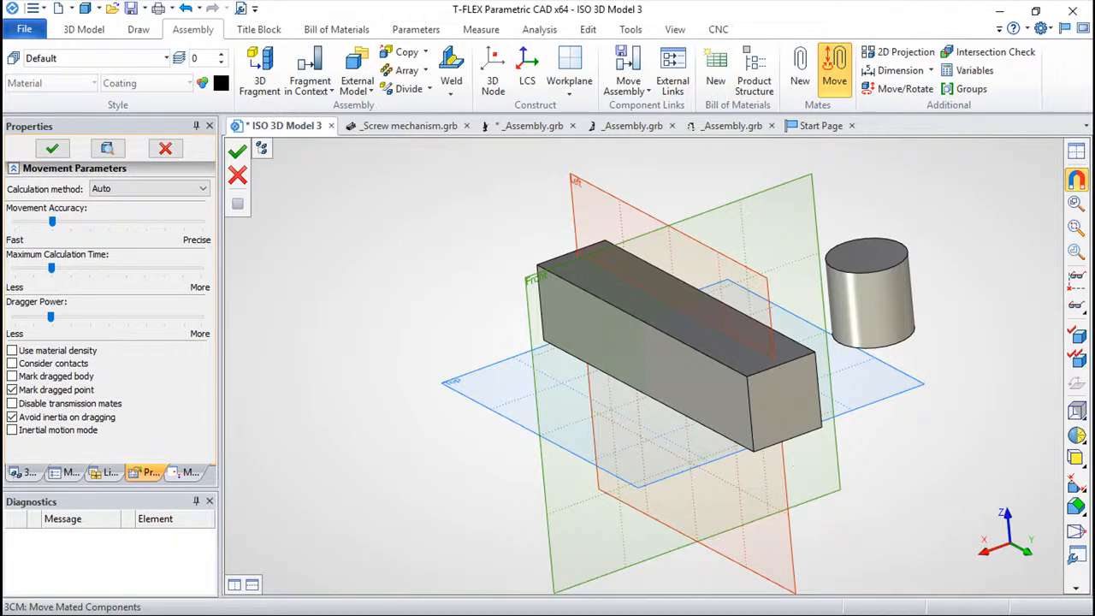
Close the Diagnostics window and bring the cylinder beside the box's long +X side face
click(209, 502)
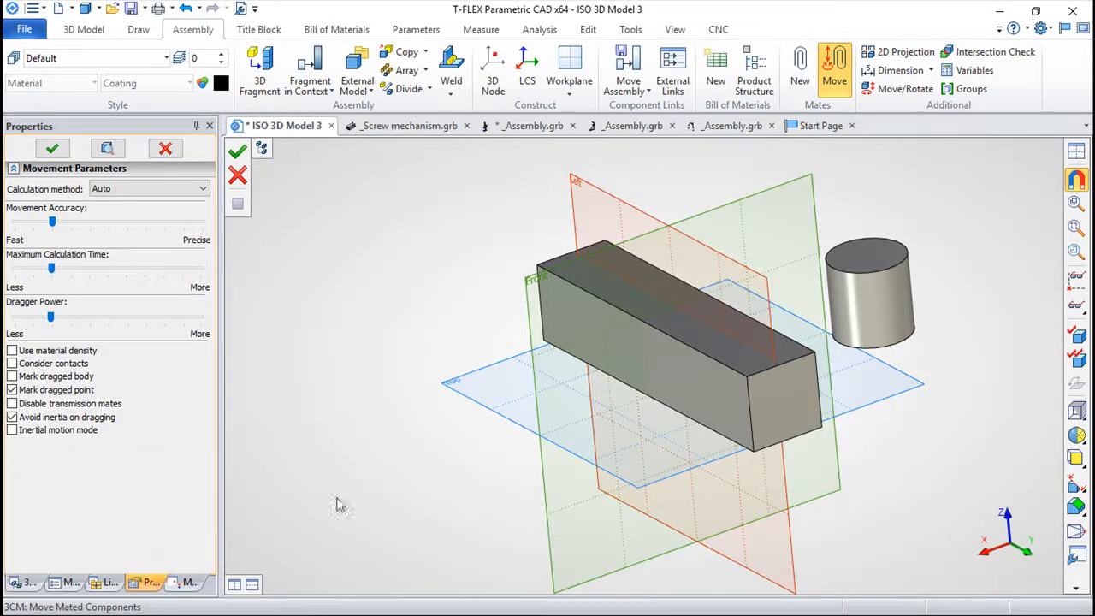
right_drag(554, 395, 649, 485)
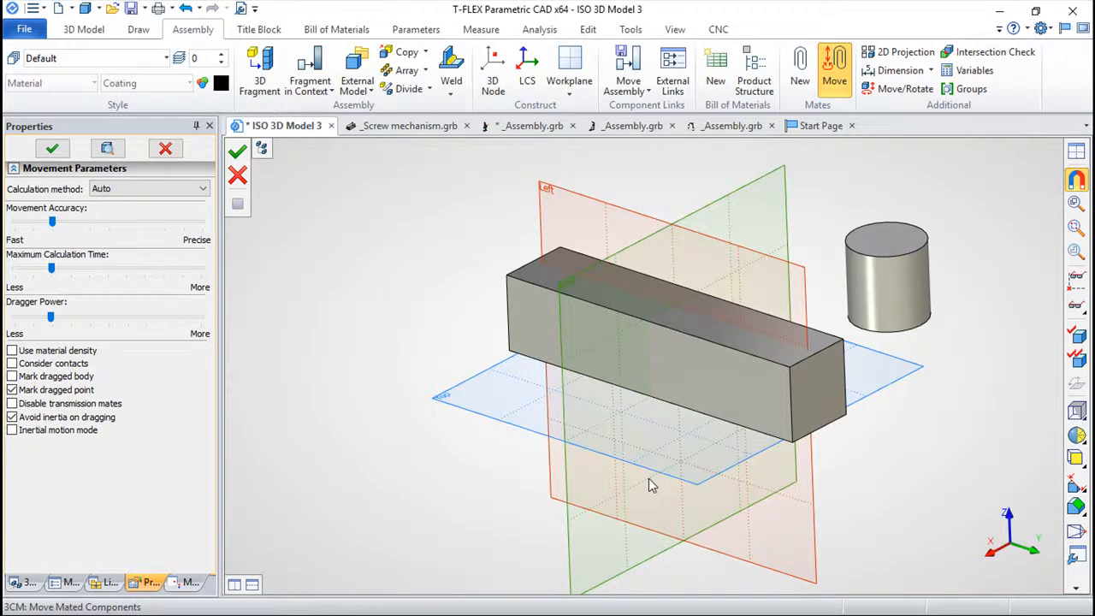
right_drag(864, 428, 557, 454)
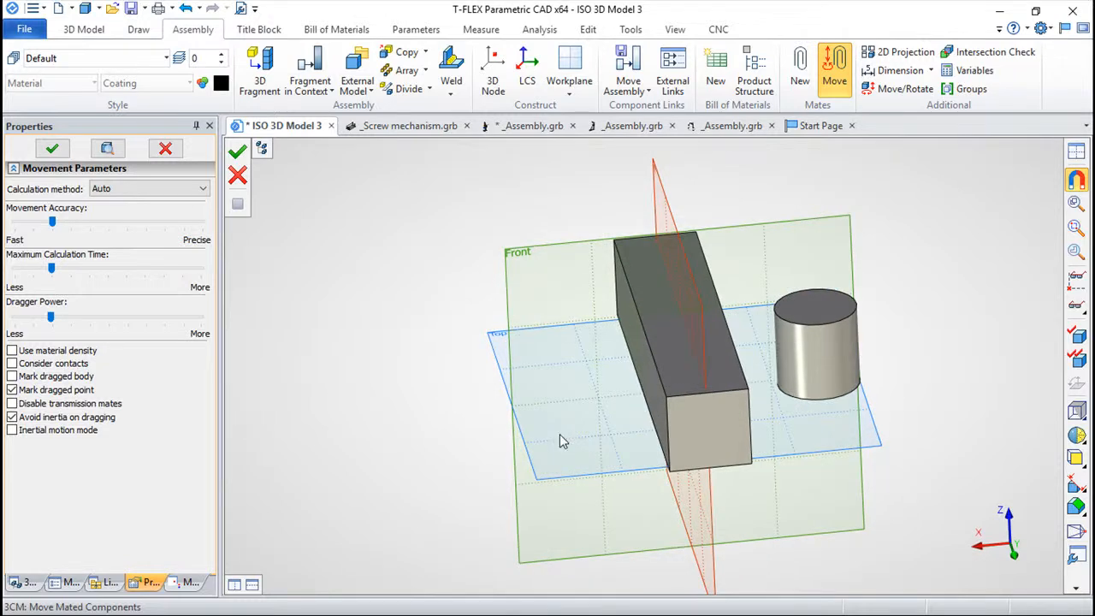
Create a Distance mate of at least 0 between the cylinder's axis and the plane of the box's long +X side face
click(795, 77)
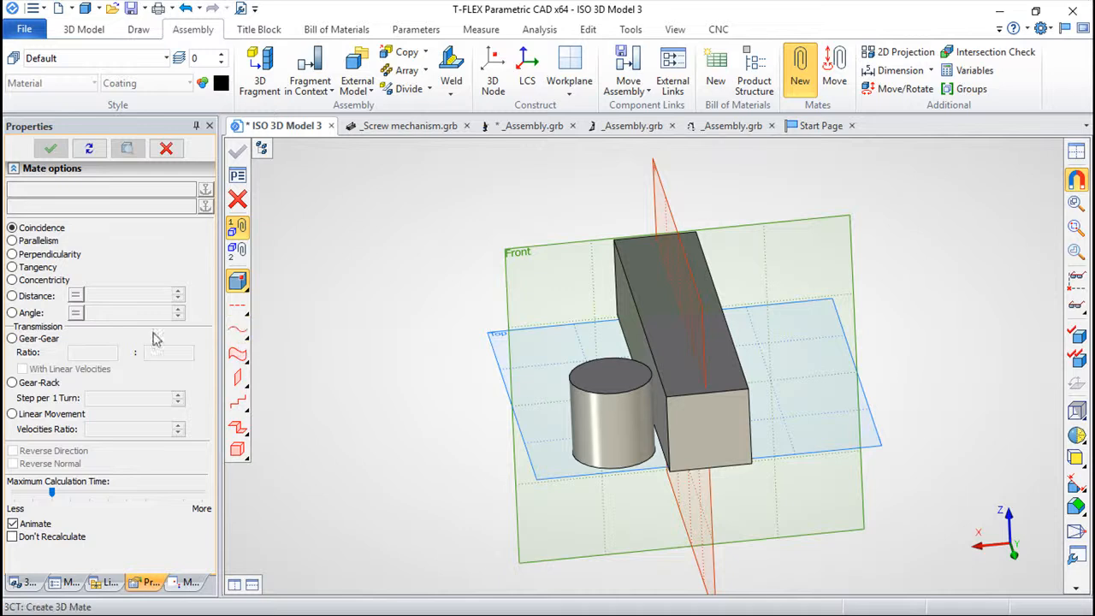
click(12, 297)
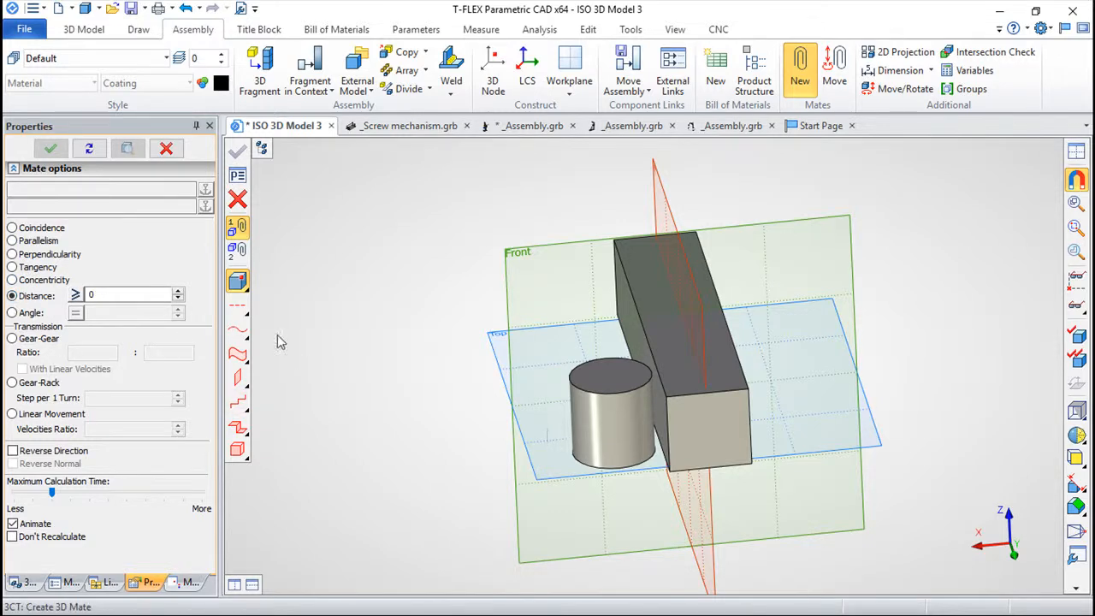
click(238, 308)
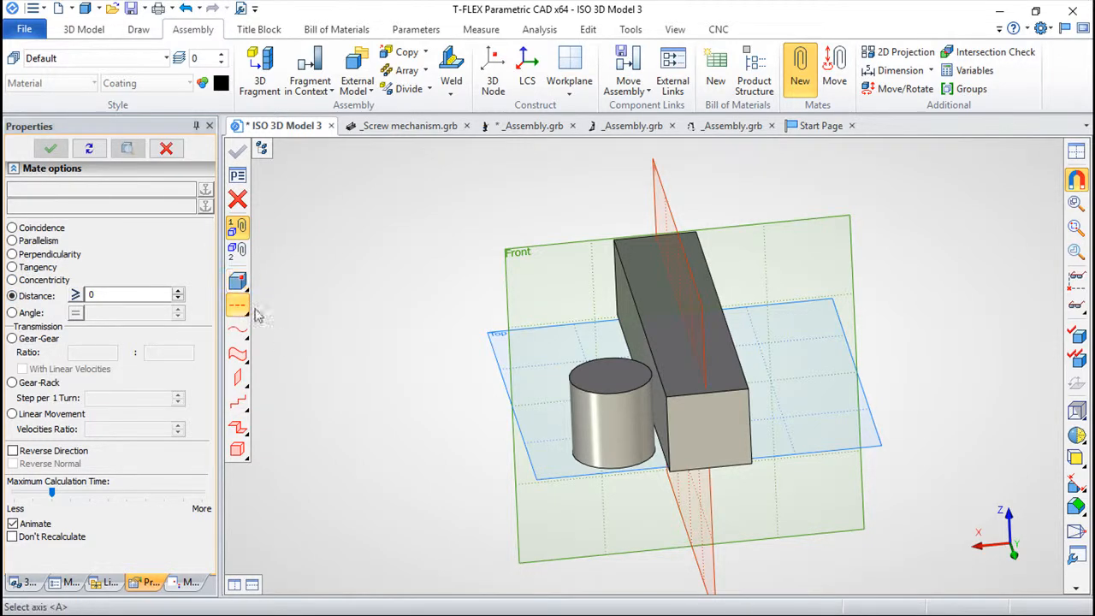
click(610, 423)
click(238, 377)
click(640, 340)
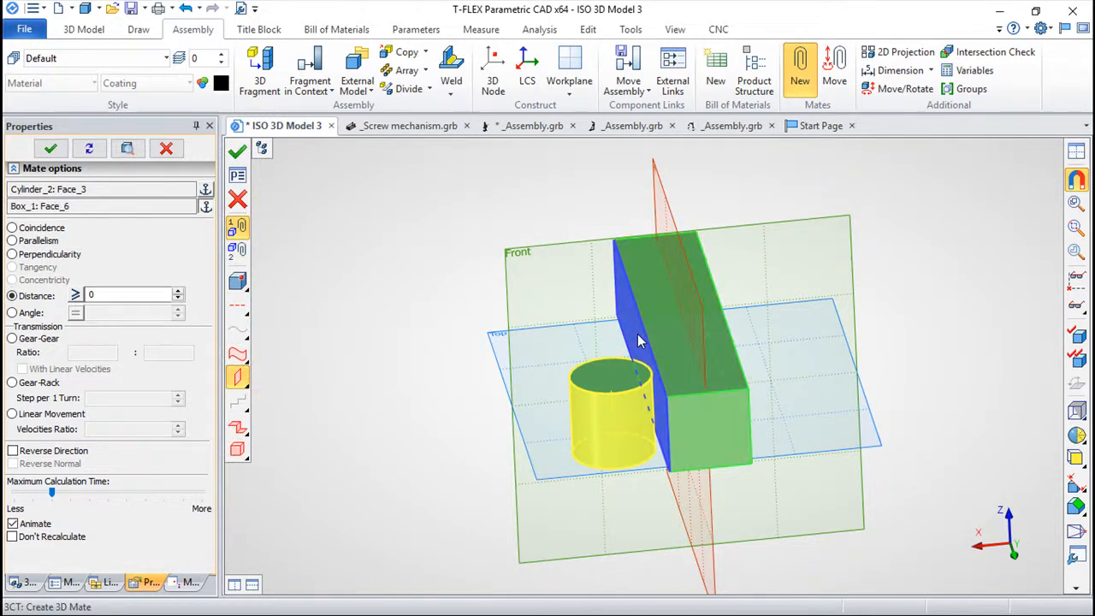
click(238, 151)
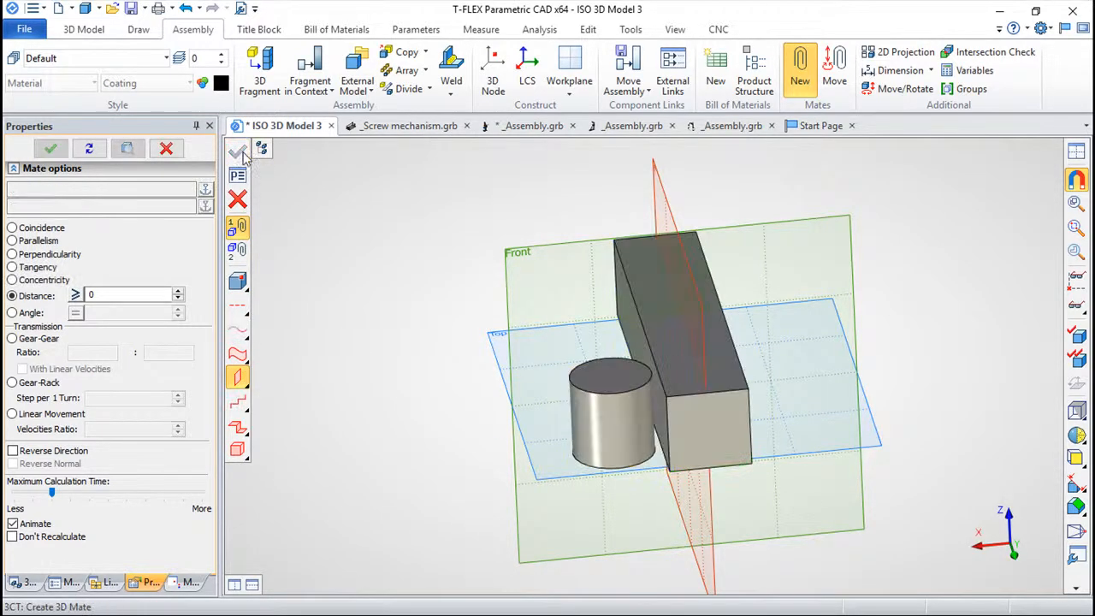
right_click(338, 236)
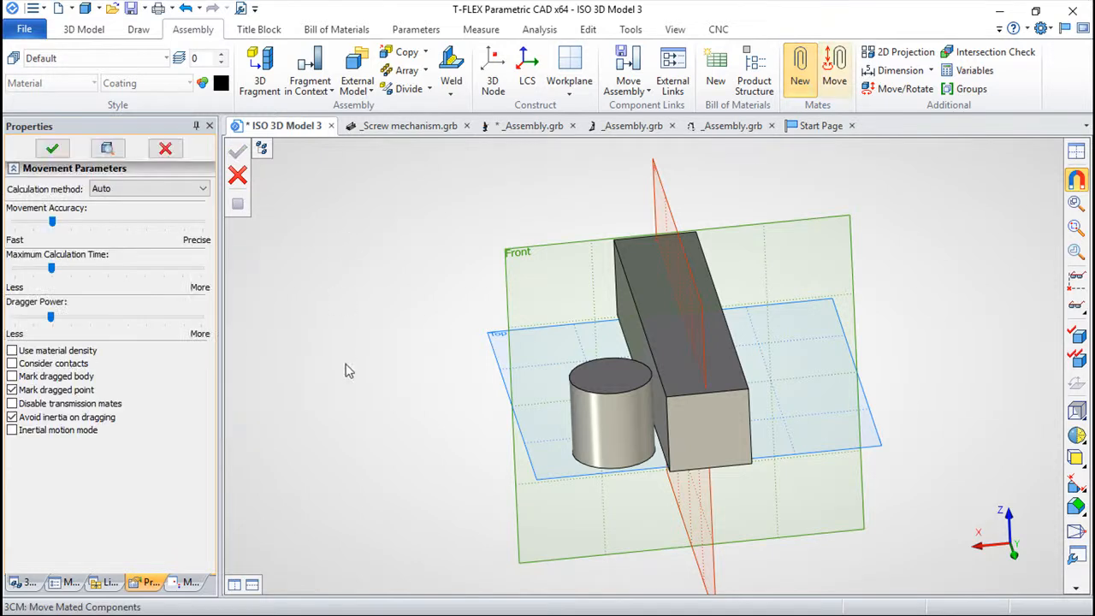
drag(373, 427, 391, 435)
right_click(356, 434)
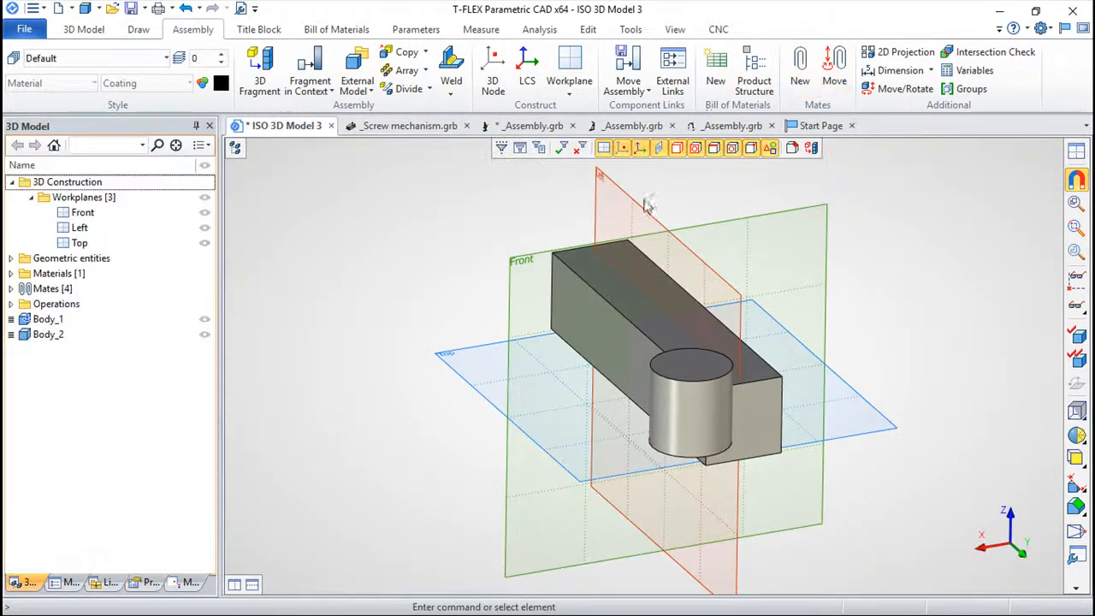
Move the cylinder around the box's +X side with Move Mated Components to test the side-face distance mate
click(831, 67)
drag(718, 403, 642, 270)
drag(806, 472, 619, 457)
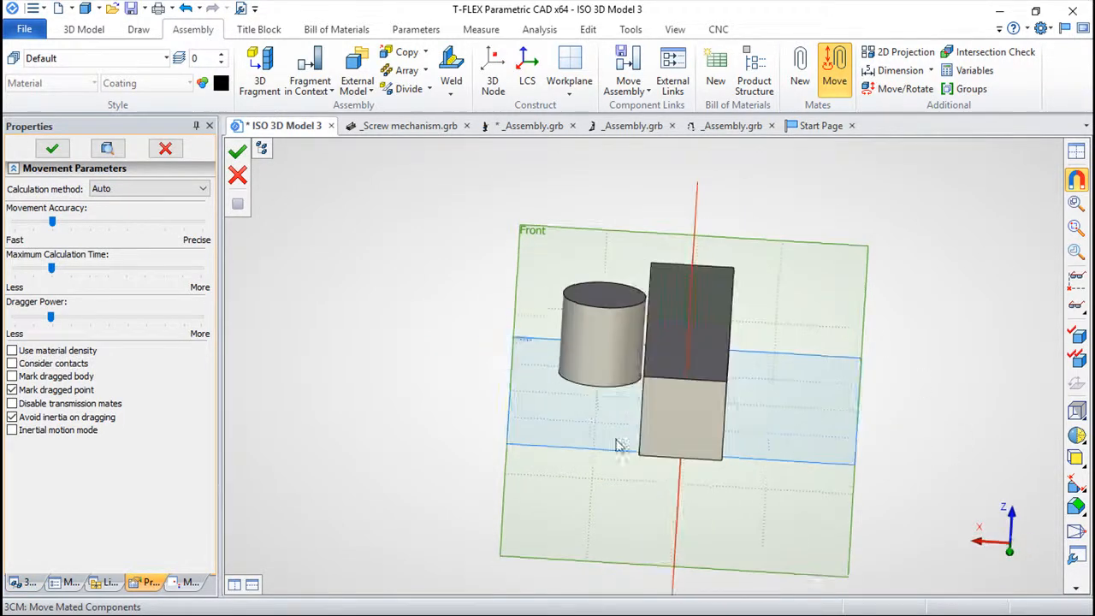
drag(605, 350, 712, 197)
drag(584, 409, 878, 437)
drag(555, 451, 821, 492)
drag(809, 387, 740, 445)
drag(865, 254, 843, 203)
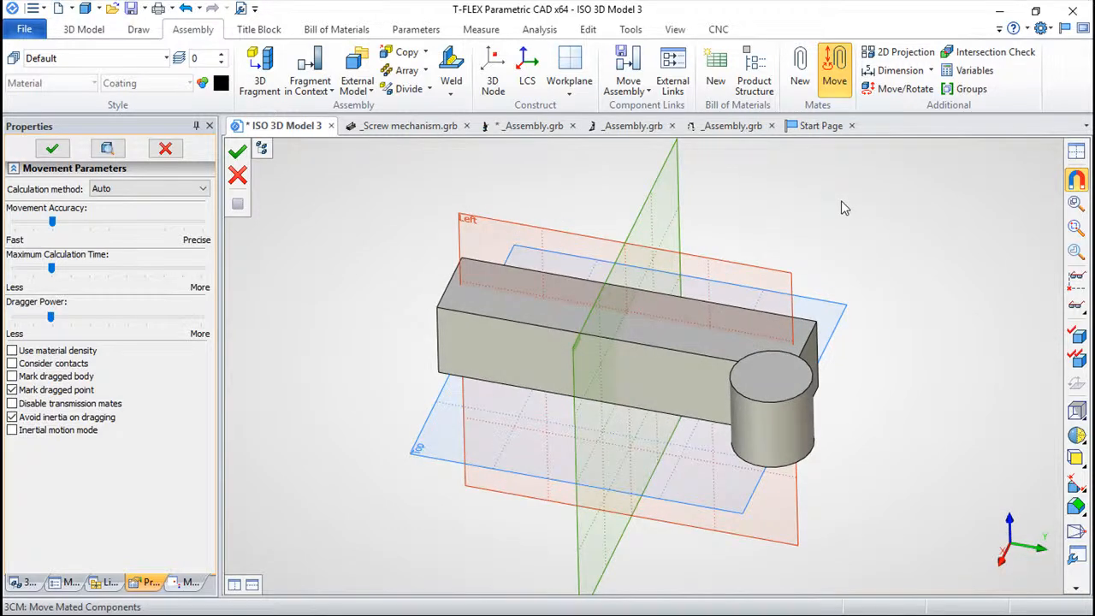